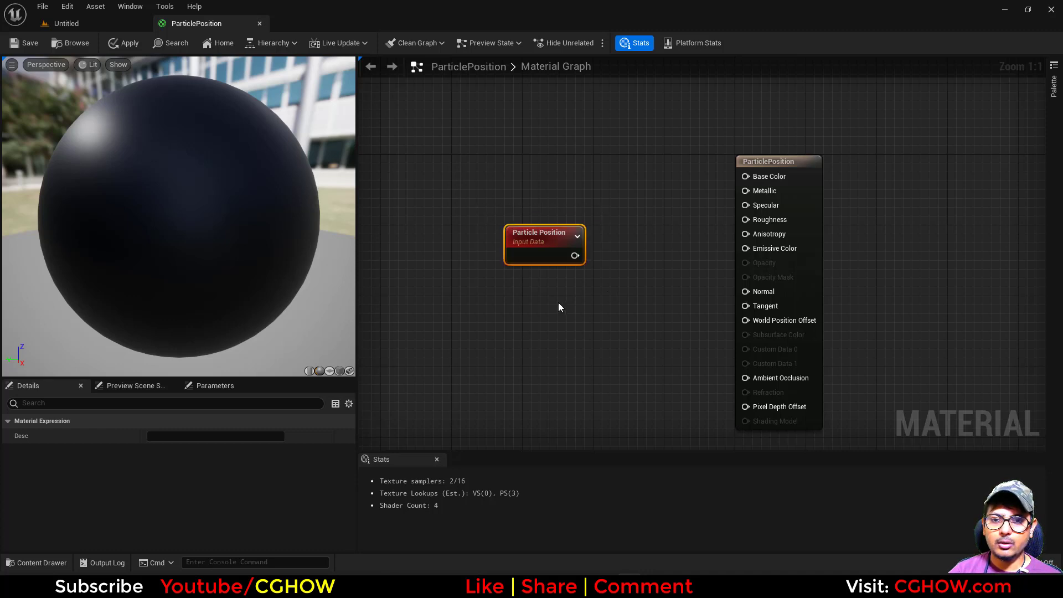
Connect the Particle Position node's output to the material's Emissive Color input and save the material
{"action": "right_click_drag", "start_coordinate": [558, 303], "coordinate": [589, 264]}
{"action": "left_click_drag", "start_coordinate": [569, 207], "coordinate": [535, 241]}
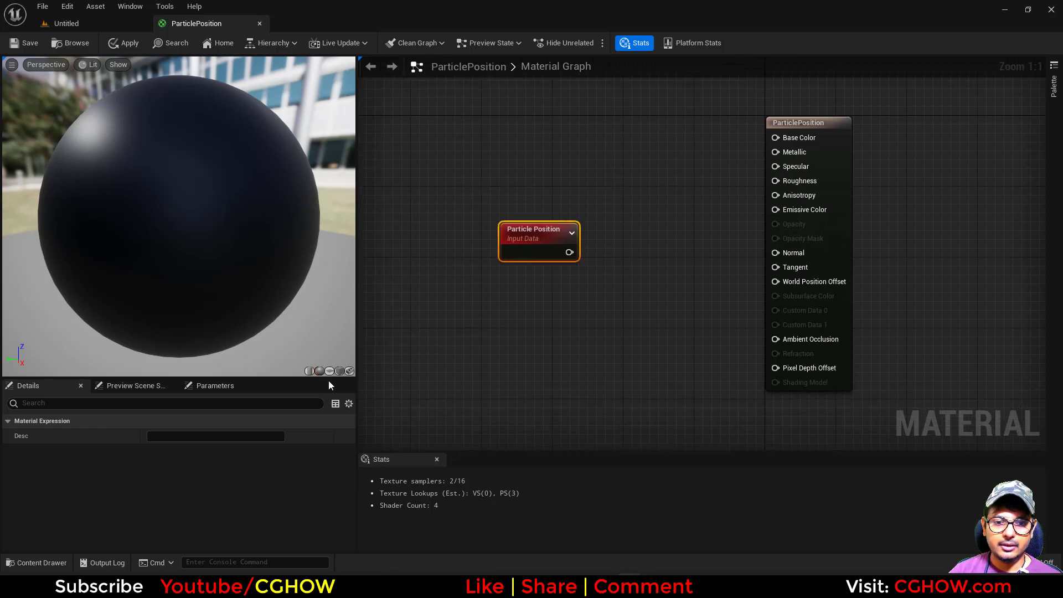
{"action": "left_click_drag", "start_coordinate": [473, 232], "coordinate": [552, 232]}
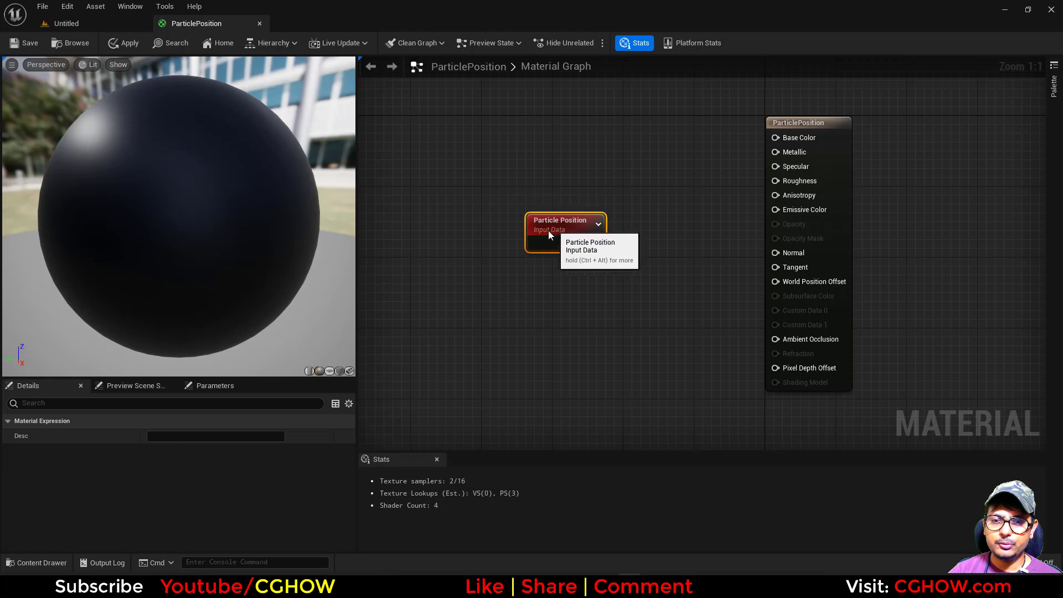
{"action": "right_click_drag", "start_coordinate": [627, 252], "coordinate": [643, 225]}
{"action": "left_click_drag", "start_coordinate": [560, 220], "coordinate": [524, 229]}
{"action": "left_click_drag", "start_coordinate": [763, 181], "coordinate": [792, 184]}
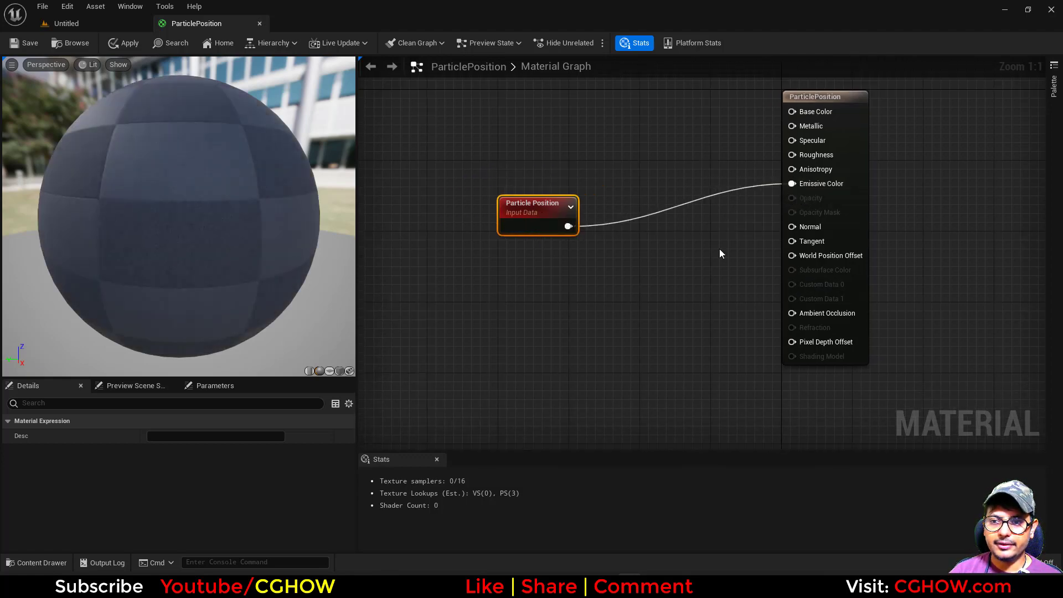
{"action": "right_click_drag", "start_coordinate": [720, 248], "coordinate": [609, 311]}
{"action": "left_click_drag", "start_coordinate": [434, 283], "coordinate": [531, 247]}
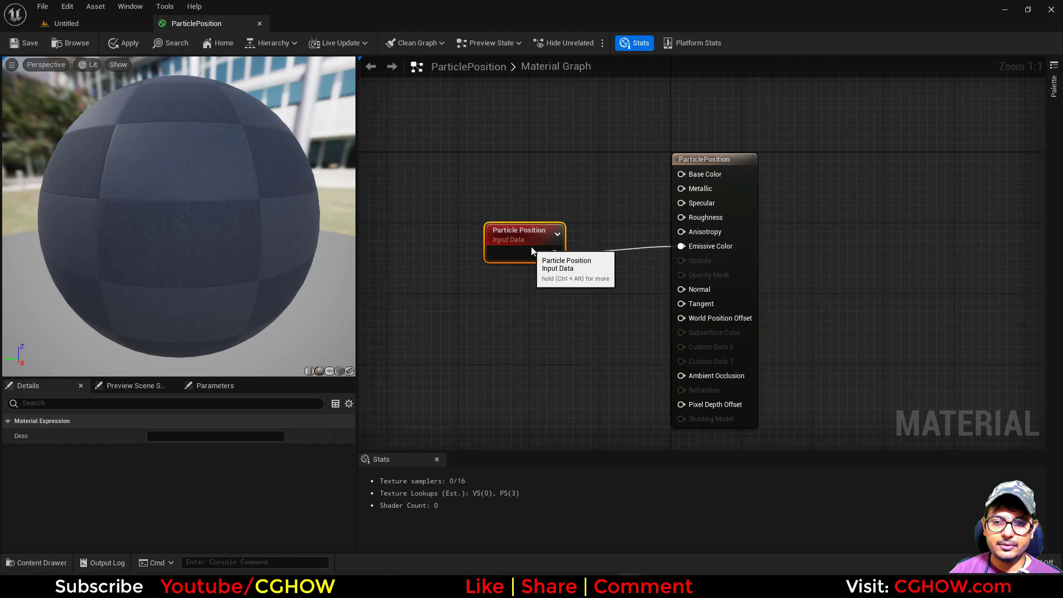
{"action": "left_click", "coordinate": [14, 43]}
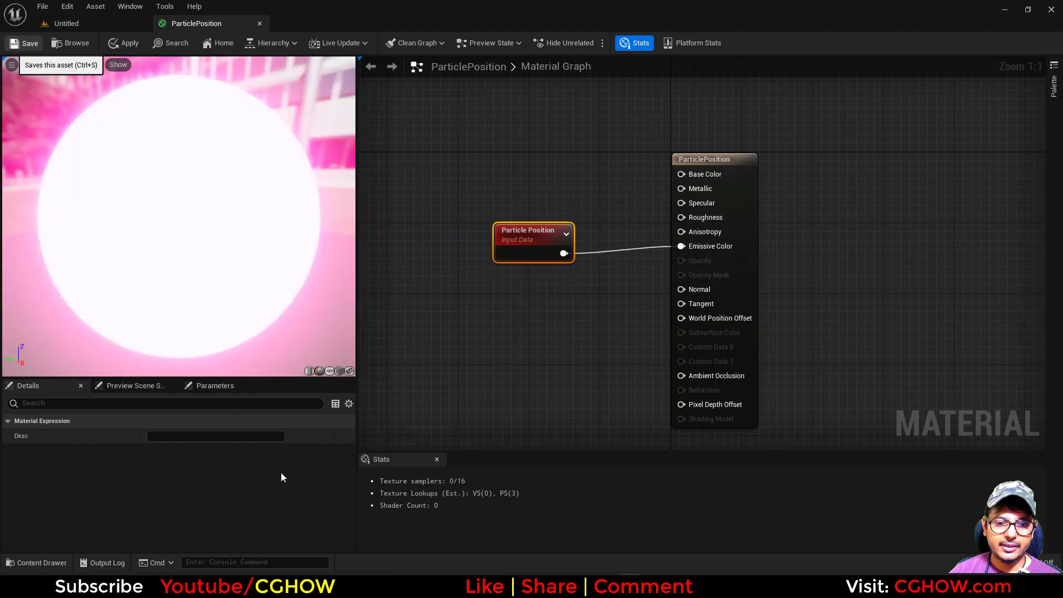
Create a Niagara system with the Fountain emitter template in the ParticlePostion folder and open it for editing
{"action": "left_click", "coordinate": [109, 26]}
{"action": "right_click", "coordinate": [340, 469]}
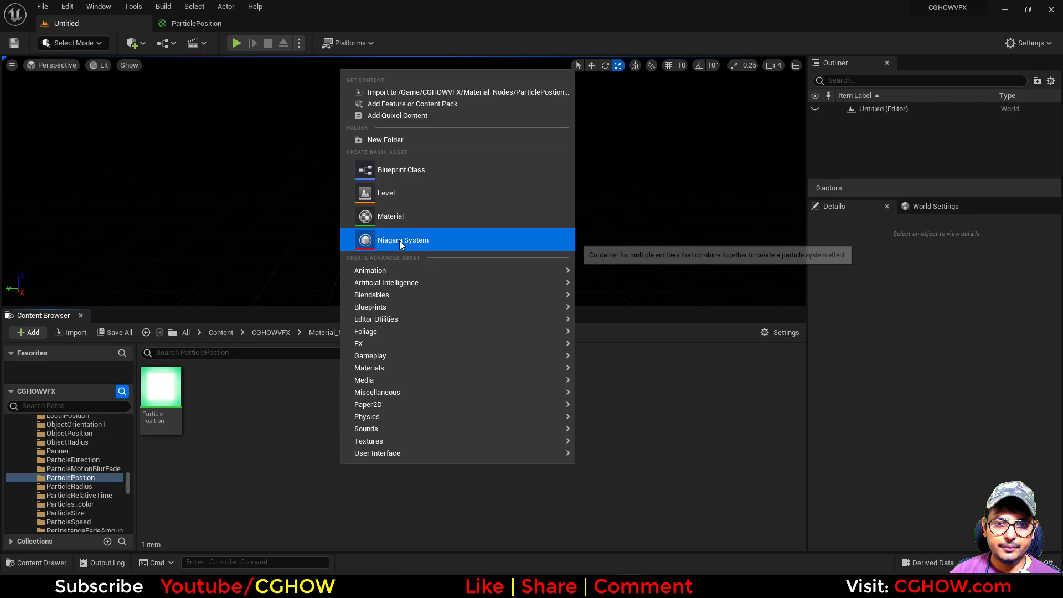
{"action": "left_click", "coordinate": [400, 241]}
{"action": "left_click", "coordinate": [526, 450]}
{"action": "left_click", "coordinate": [524, 382]}
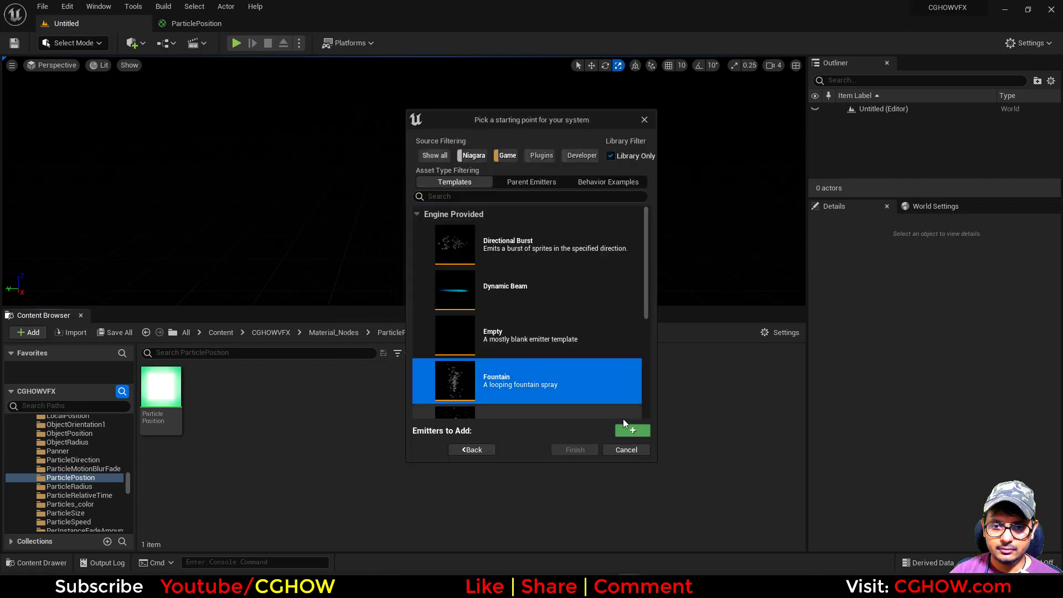
{"action": "left_click", "coordinate": [629, 430]}
{"action": "left_click", "coordinate": [577, 448]}
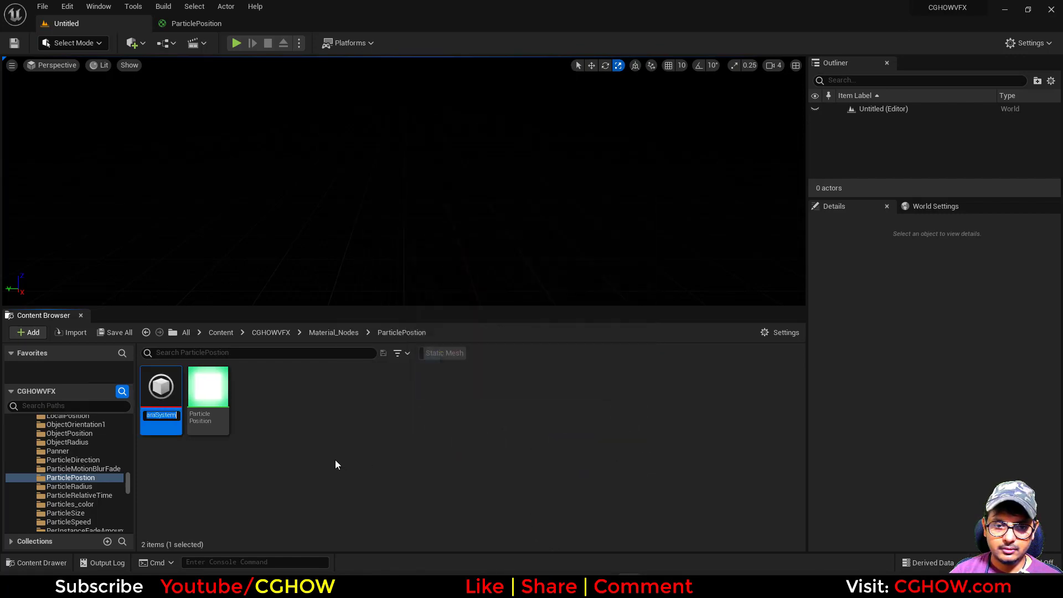
{"action": "double_click", "coordinate": [158, 386]}
Assign the ParticlePosition material to the Fountain emitter's Sprite Renderer
{"action": "left_click", "coordinate": [198, 22]}
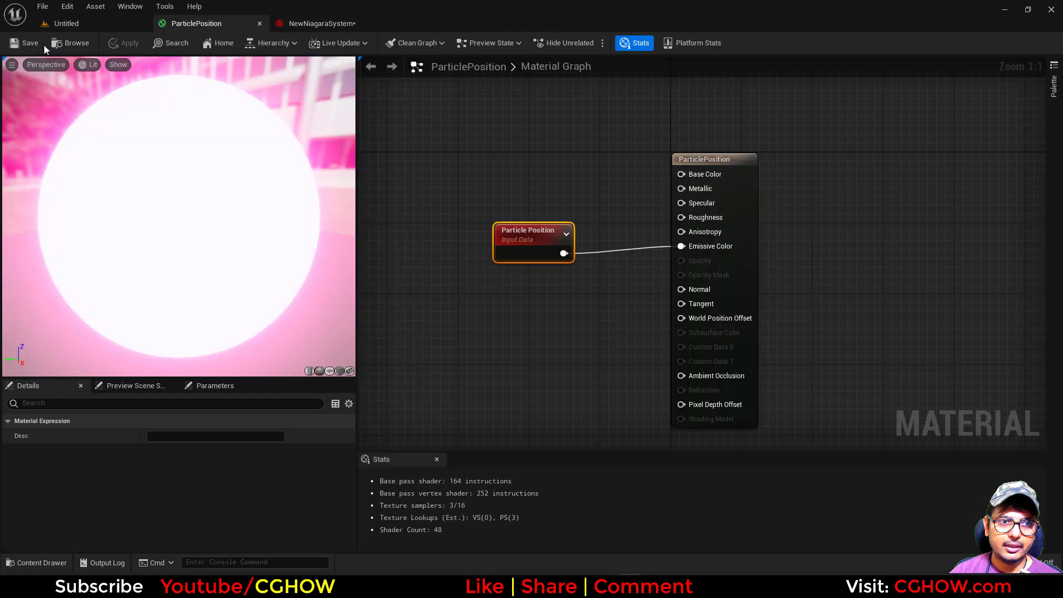
{"action": "left_click", "coordinate": [66, 23]}
{"action": "left_click", "coordinate": [320, 23]}
{"action": "left_click", "coordinate": [264, 418]}
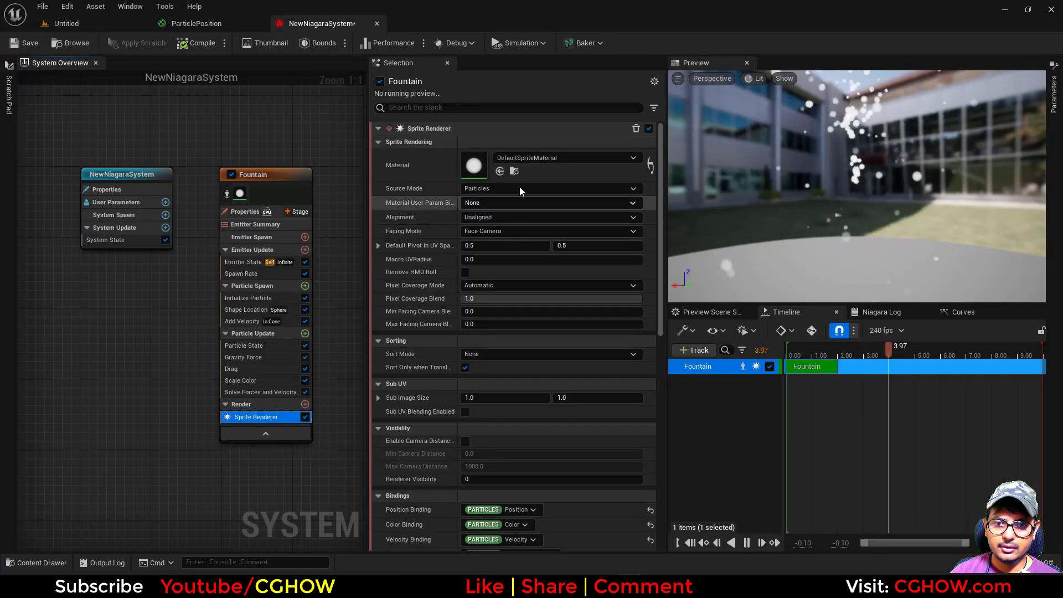
{"action": "left_click", "coordinate": [500, 171]}
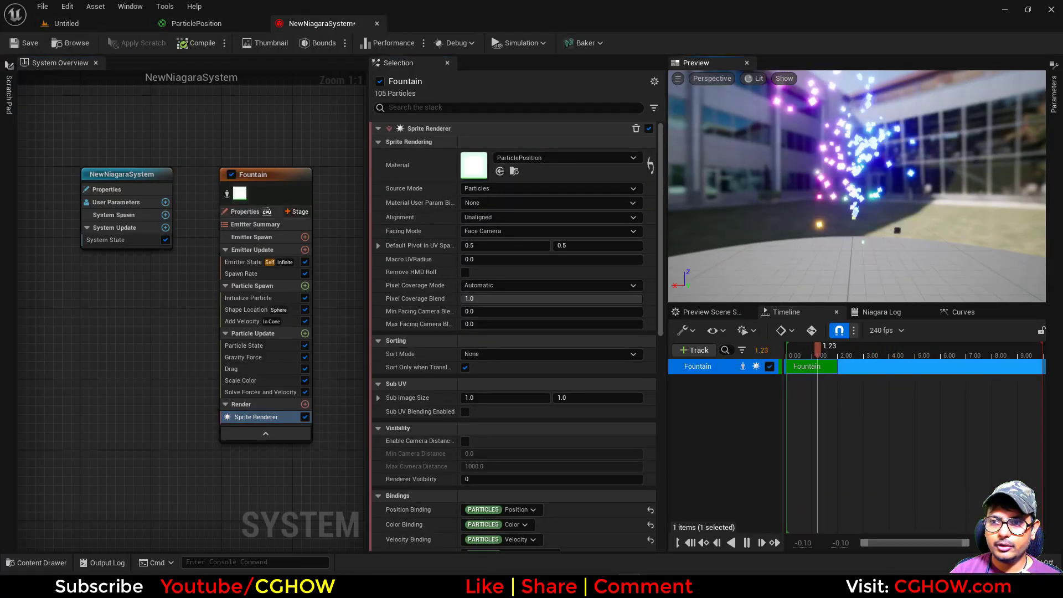
Raise the Fountain emitter's spawn rate to about 637.5
{"action": "left_click_drag", "start_coordinate": [856, 189], "coordinate": [941, 183]}
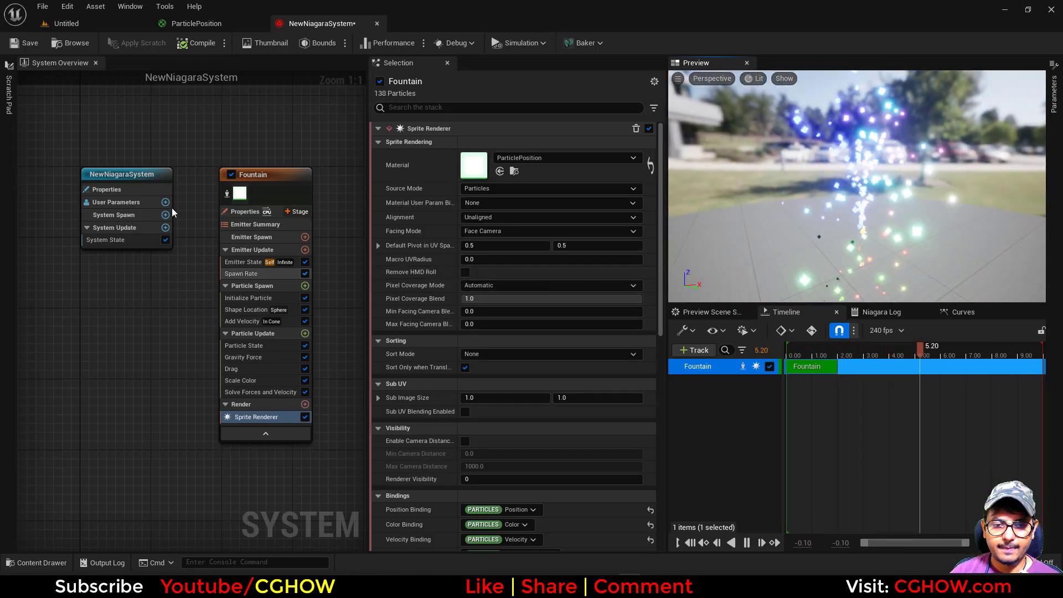
{"action": "left_click", "coordinate": [244, 274]}
{"action": "left_click_drag", "start_coordinate": [493, 143], "coordinate": [564, 143]}
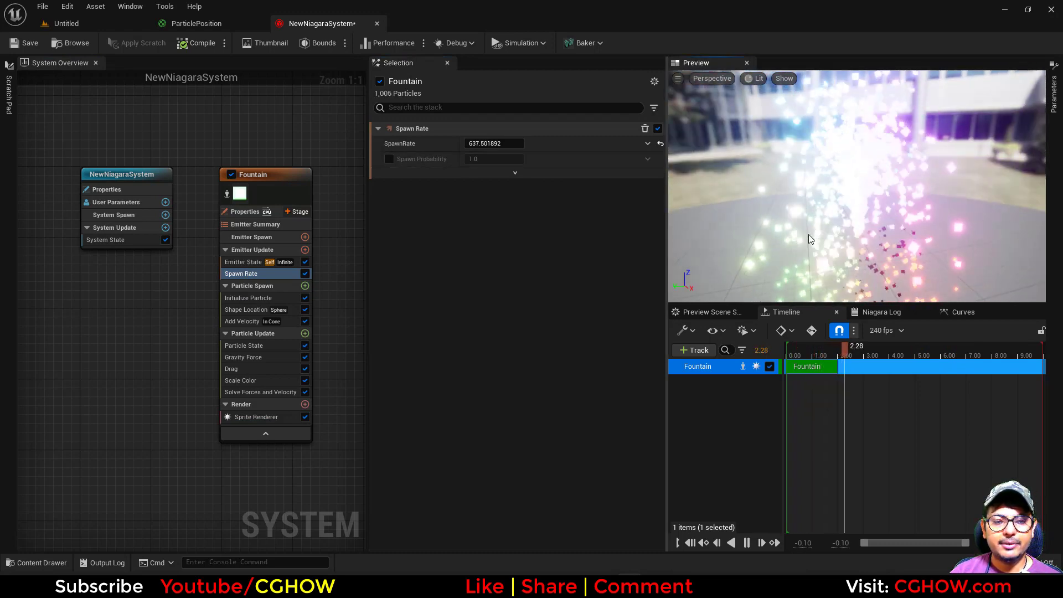
In the ParticlePosition material, add a ParticleColor node, connect it to Emissive Color in place of Particle Position, and save
{"action": "left_click", "coordinate": [197, 24]}
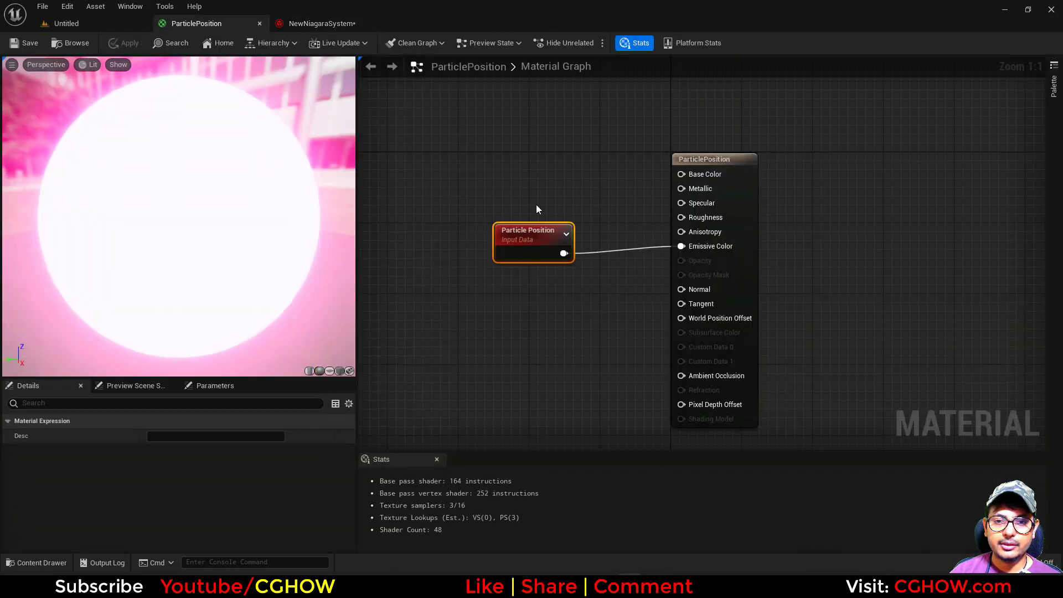
{"action": "left_click_drag", "start_coordinate": [496, 259], "coordinate": [416, 294]}
{"action": "right_click", "coordinate": [471, 174]}
{"action": "type", "text": "part"}
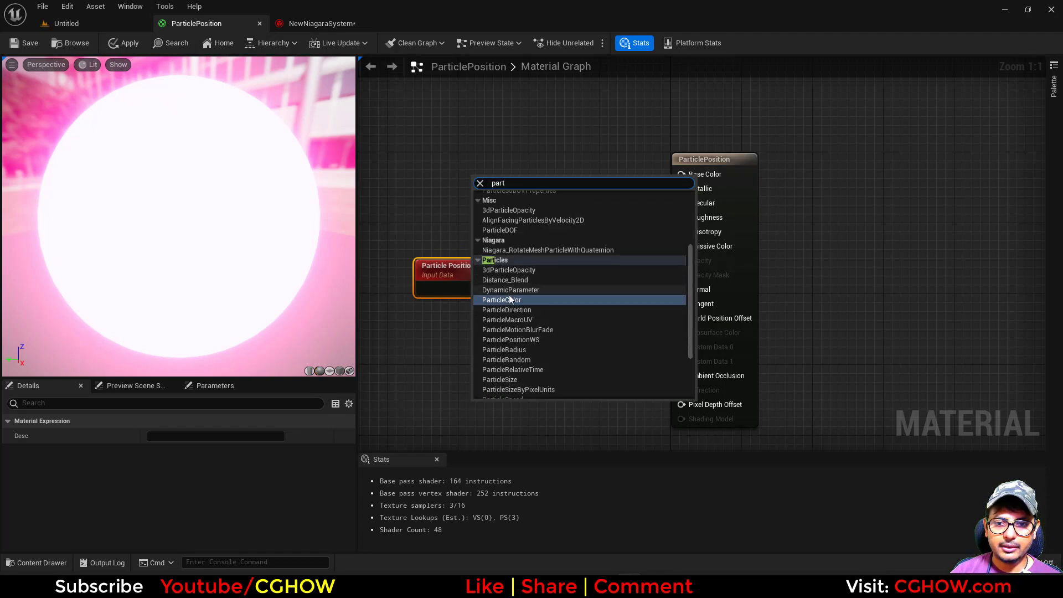
{"action": "left_click", "coordinate": [502, 299]}
{"action": "left_click_drag", "start_coordinate": [531, 205], "coordinate": [683, 248]}
{"action": "left_click", "coordinate": [23, 42]}
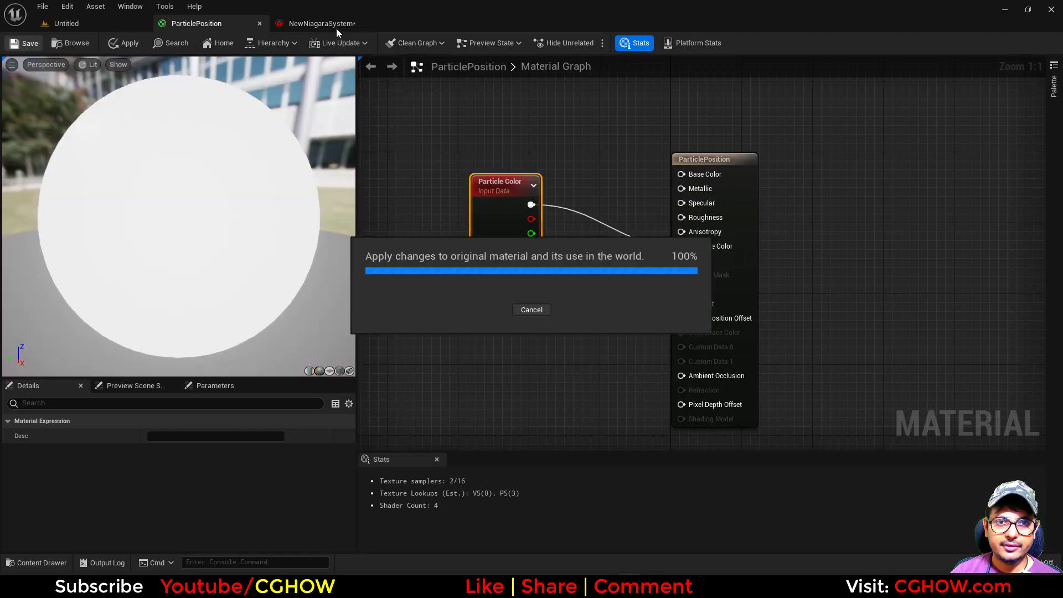
Add a Color module to the Fountain emitter's Particle Update stage in the Niagara system
{"action": "left_click", "coordinate": [332, 23]}
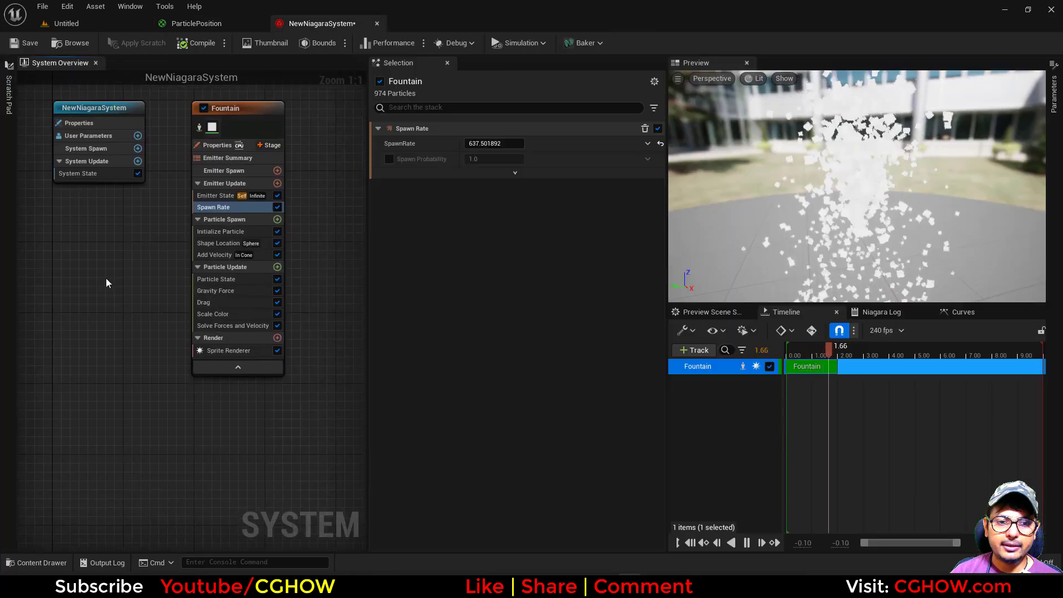
{"action": "left_click", "coordinate": [277, 267]}
{"action": "type", "text": "color"}
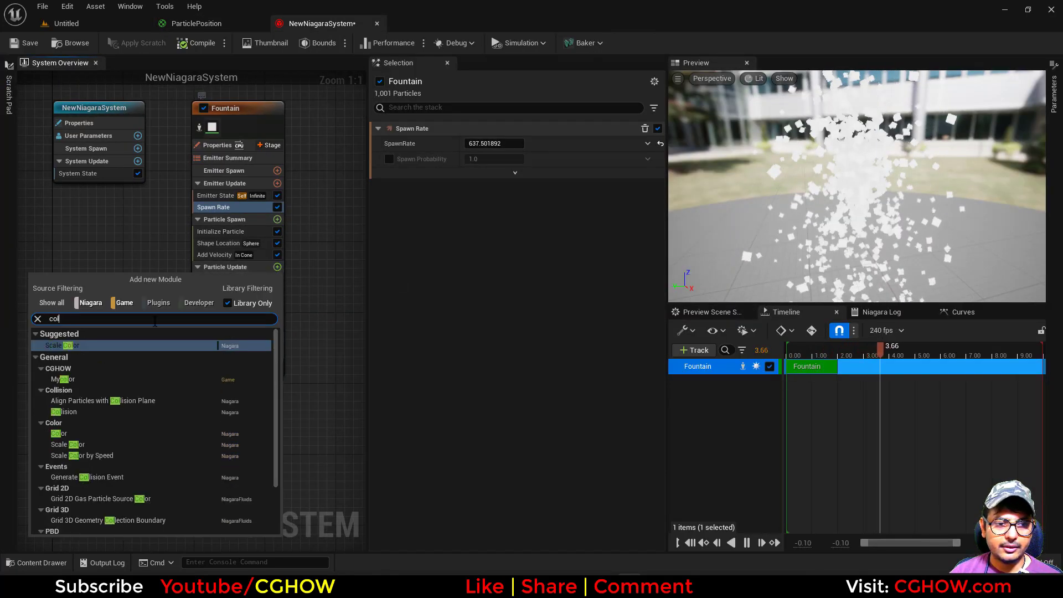
{"action": "key", "text": "Return"}
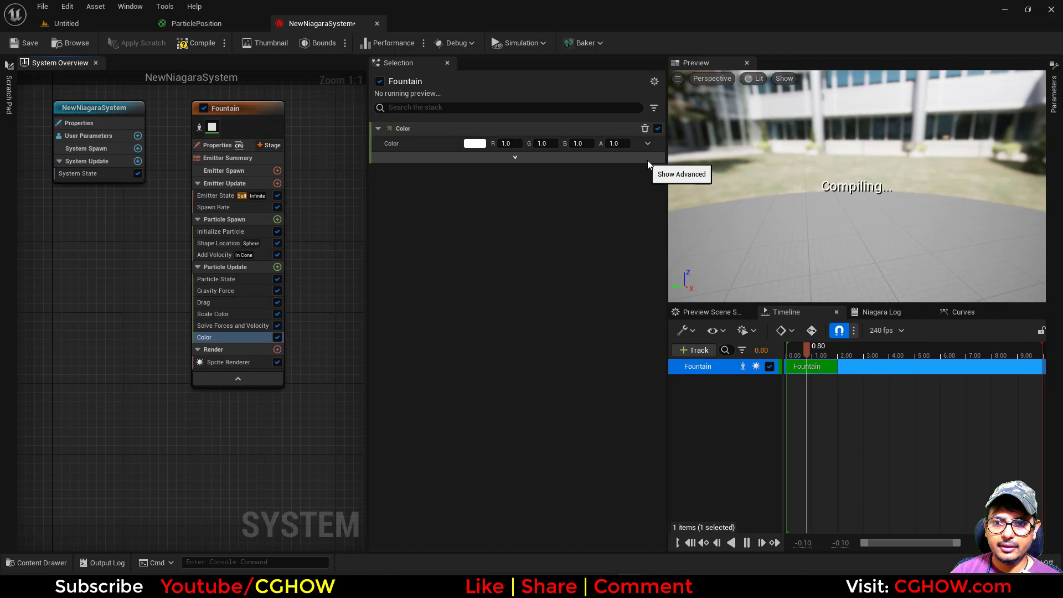
Drive the Color module's color with a new scratch dynamic input that outputs PARTICLES Position, and apply the script
{"action": "left_click", "coordinate": [648, 144]}
{"action": "left_click", "coordinate": [467, 311]}
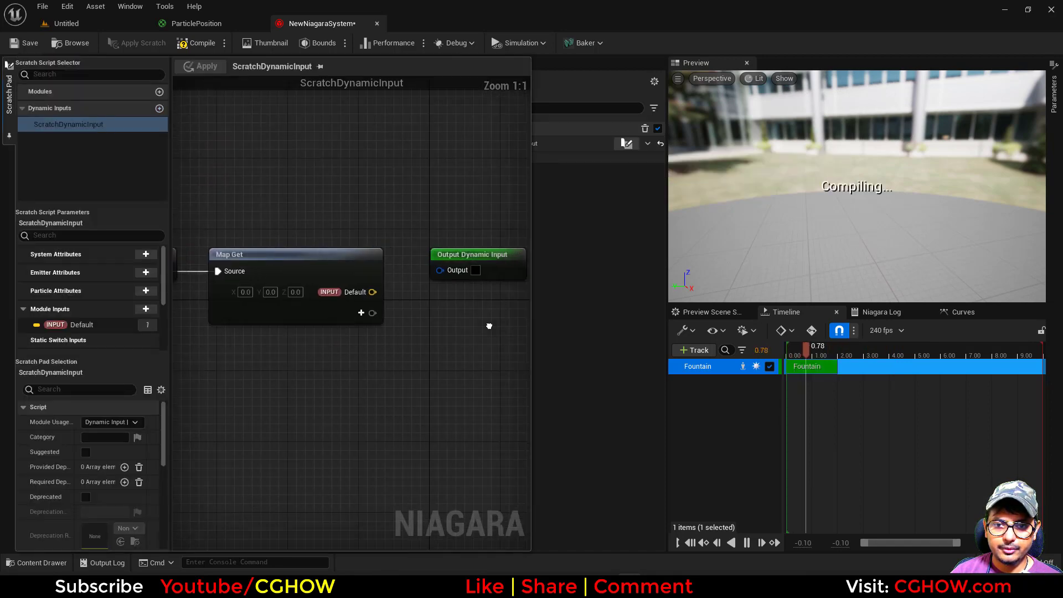
{"action": "left_click", "coordinate": [314, 312]}
{"action": "type", "text": "pos"}
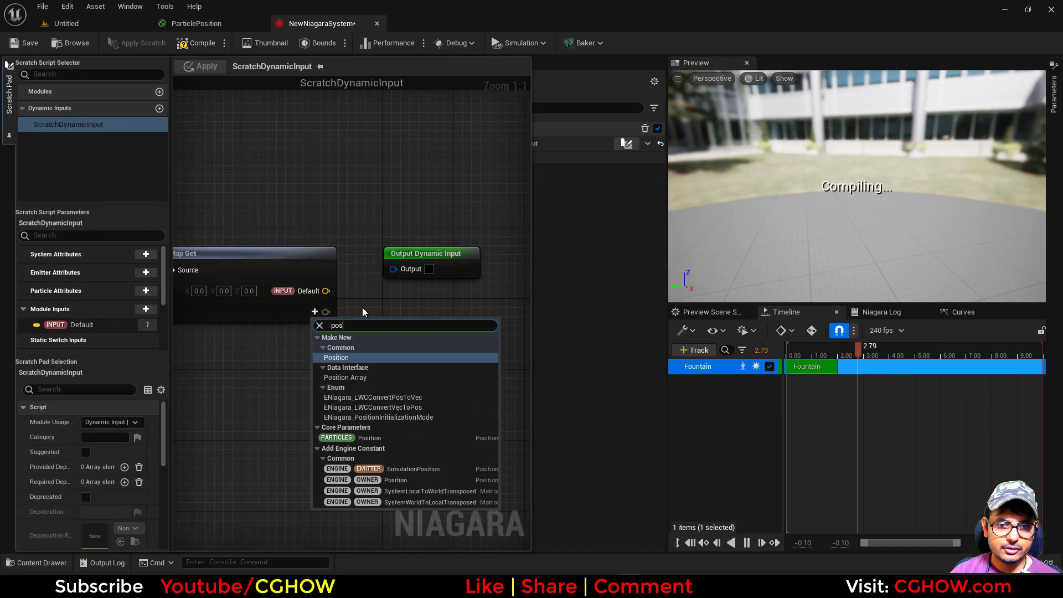
{"action": "left_click", "coordinate": [364, 440]}
{"action": "left_click_drag", "start_coordinate": [326, 312], "coordinate": [393, 270]}
{"action": "left_click", "coordinate": [202, 66]}
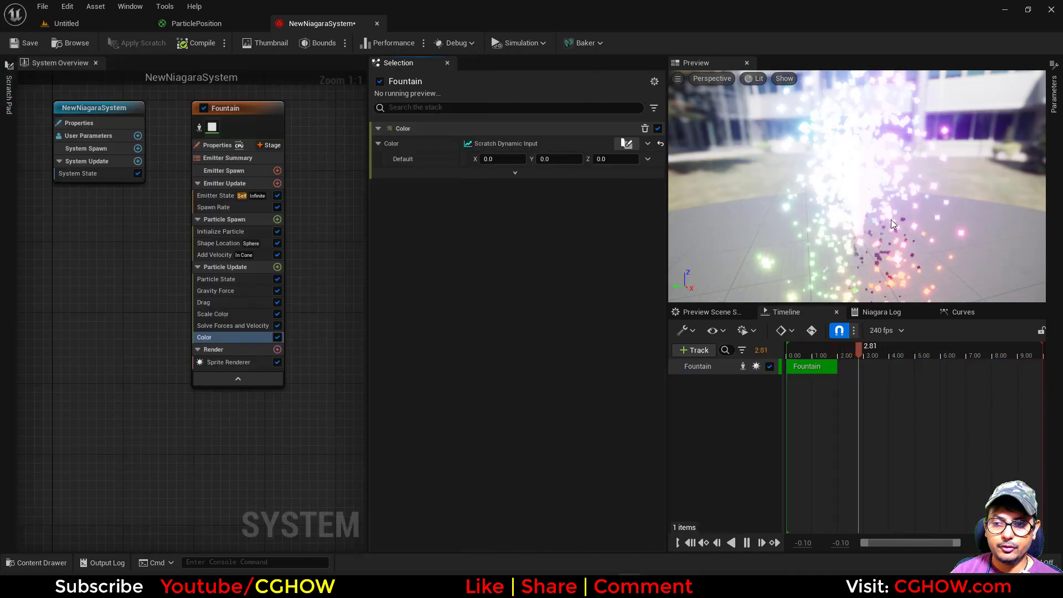
{"action": "left_click_drag", "start_coordinate": [892, 220], "coordinate": [837, 258]}
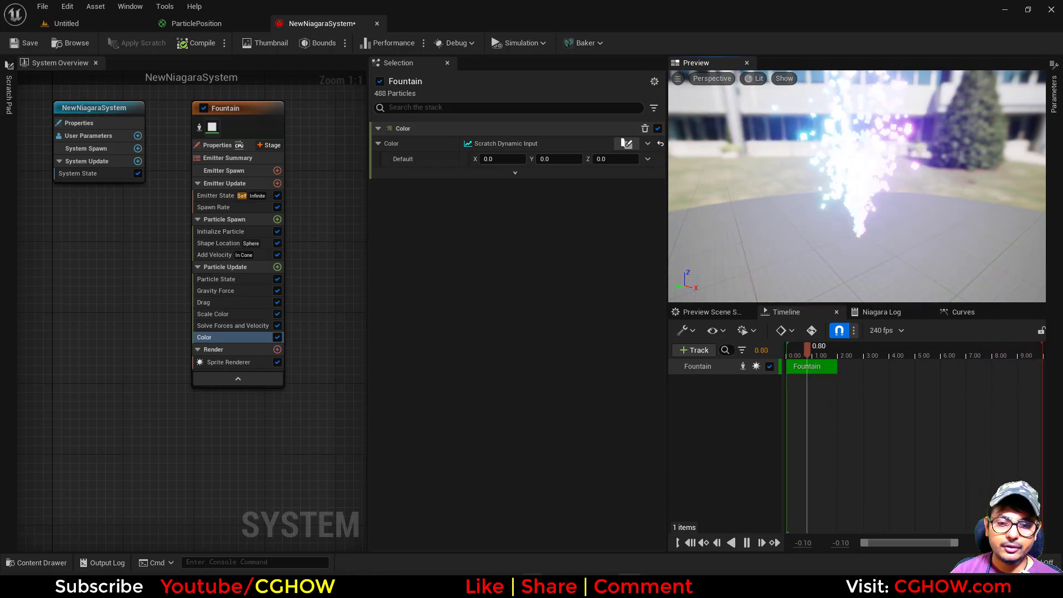
Switch to the browser and look over the YouTube page of the Particle Direction material node tutorial
{"action": "left_click", "coordinate": [522, 585]}
{"action": "scroll", "coordinate": [387, 264], "scroll_direction": "up", "scroll_amount": 4}
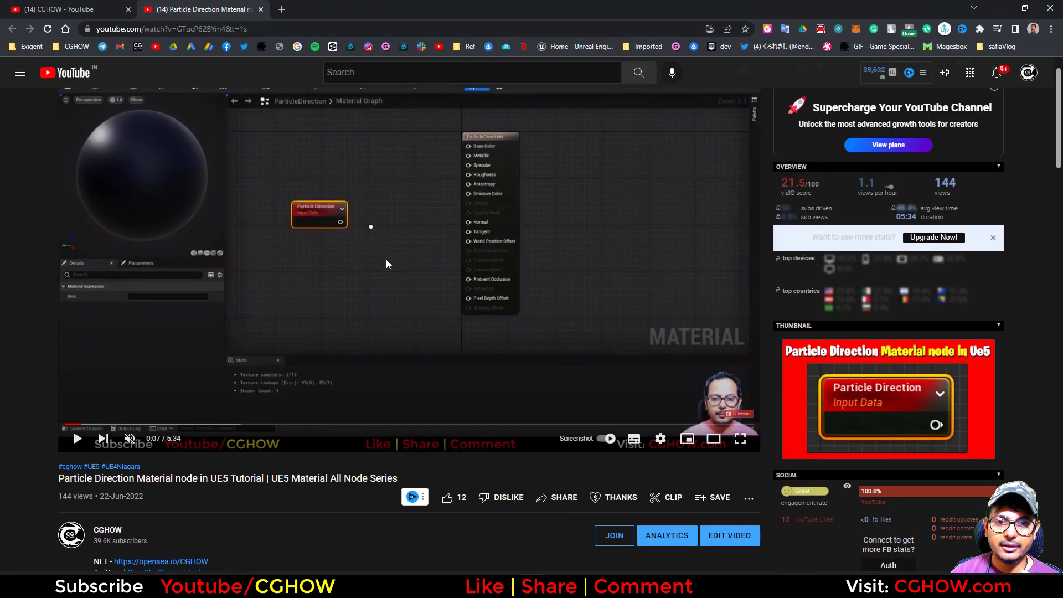
{"action": "mouse_move", "coordinate": [781, 366]}
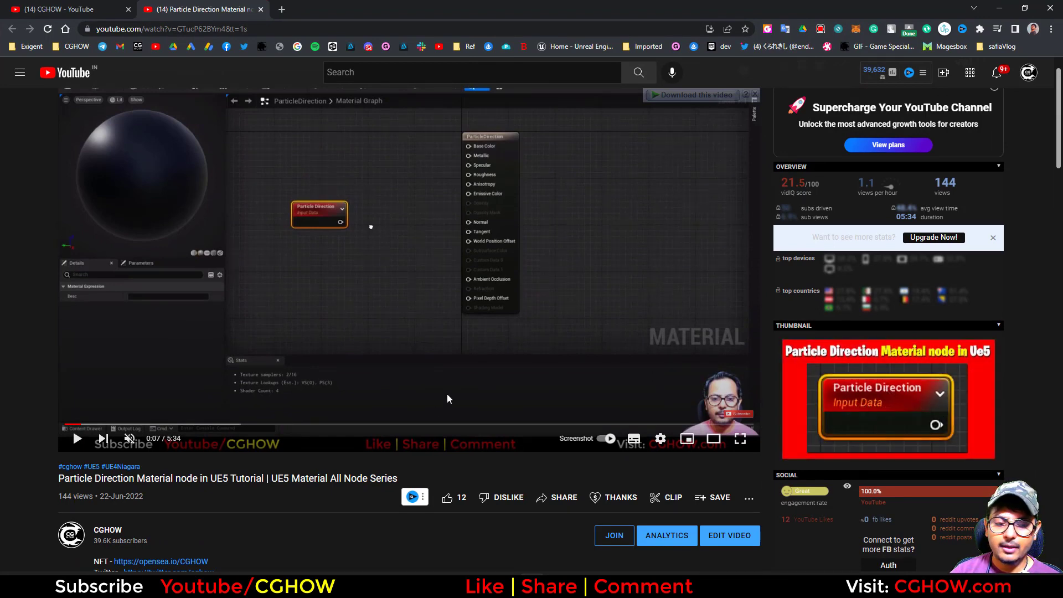
{"action": "scroll", "coordinate": [191, 417], "scroll_direction": "down", "scroll_amount": 2}
{"action": "scroll", "coordinate": [414, 260], "scroll_direction": "up", "scroll_amount": 3}
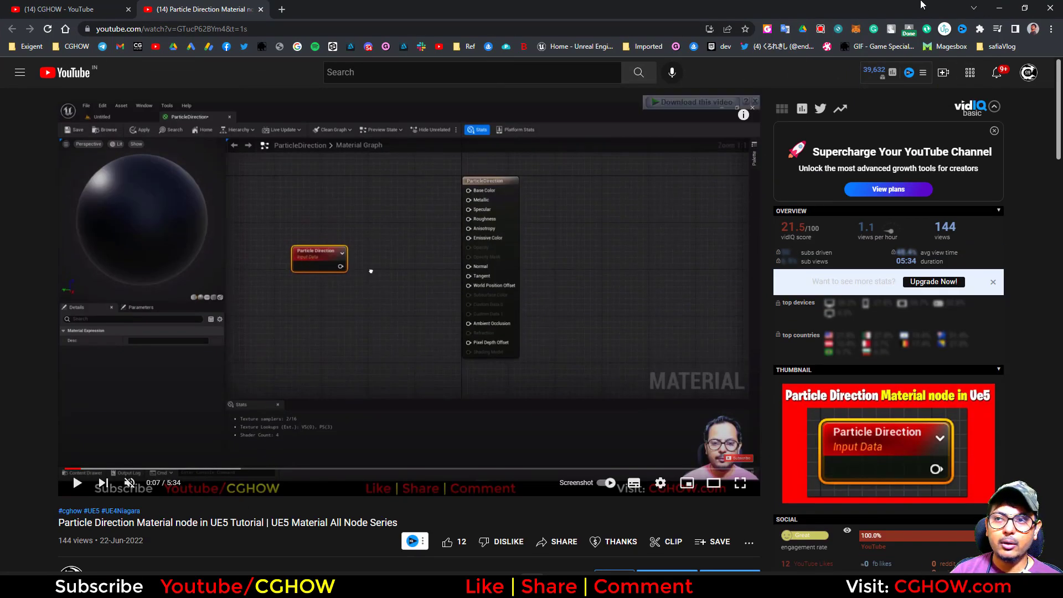
{"action": "left_click", "coordinate": [996, 8]}
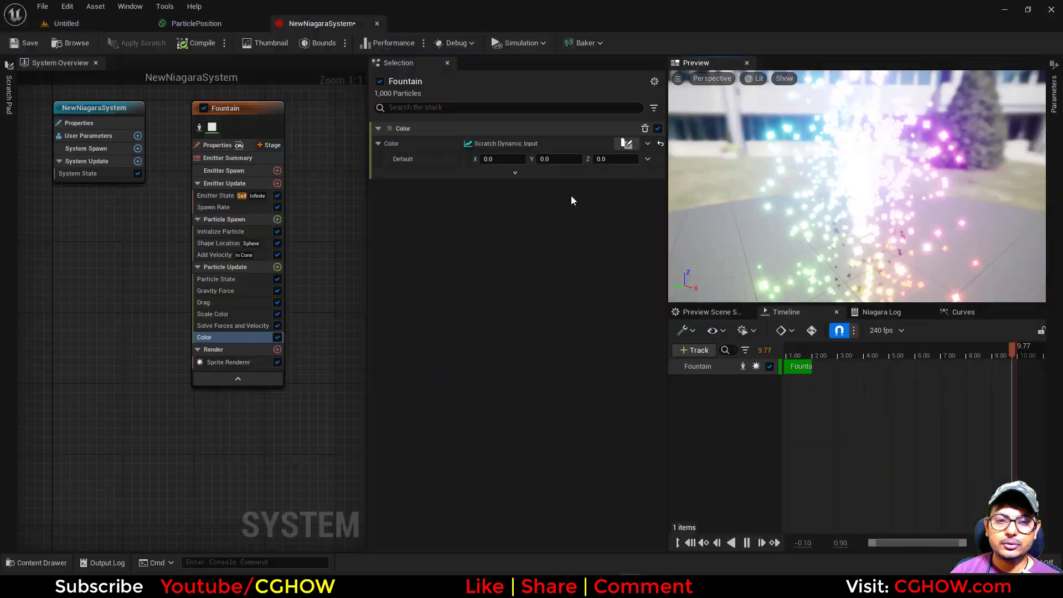
Inspect the Color module's script graph and the node graph of the scratch dynamic input
{"action": "double_click", "coordinate": [233, 336]}
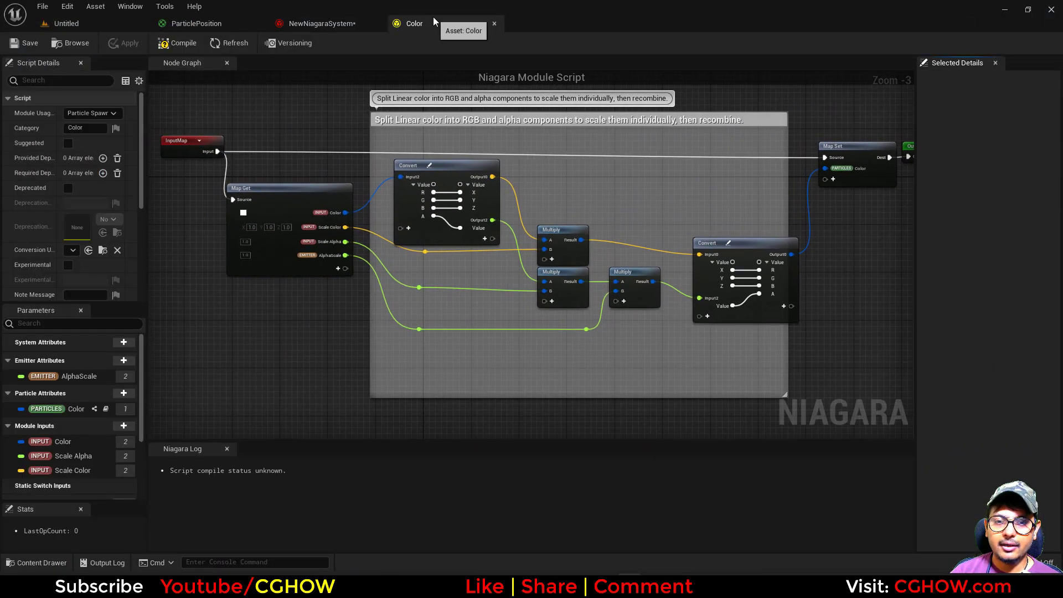
{"action": "left_click", "coordinate": [494, 24]}
{"action": "left_click", "coordinate": [626, 143]}
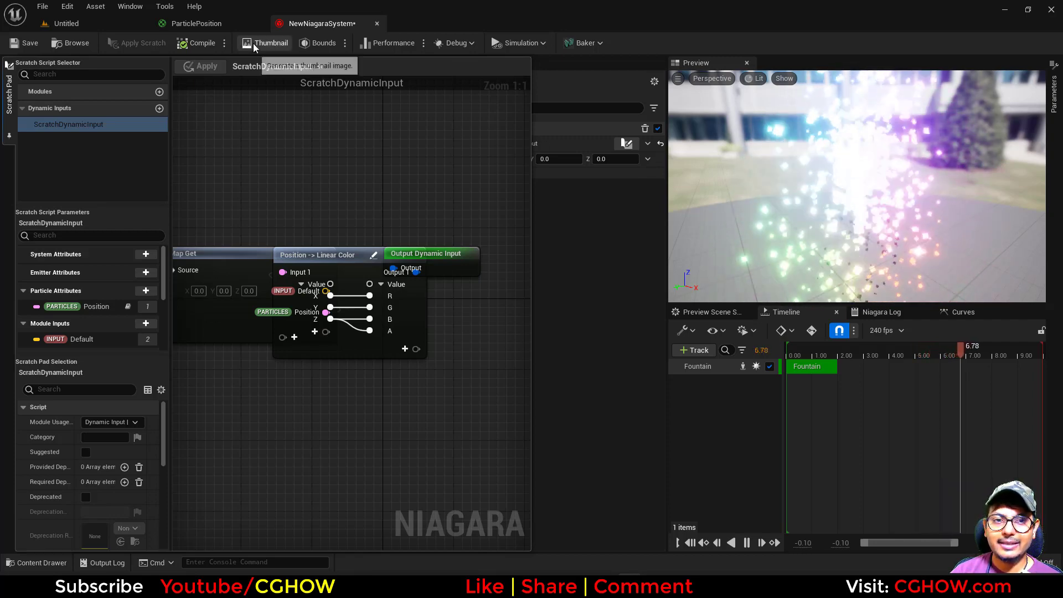
Add a ParticleDirection node to the ParticlePosition material graph and place it below the Particle Position node
{"action": "left_click", "coordinate": [229, 25]}
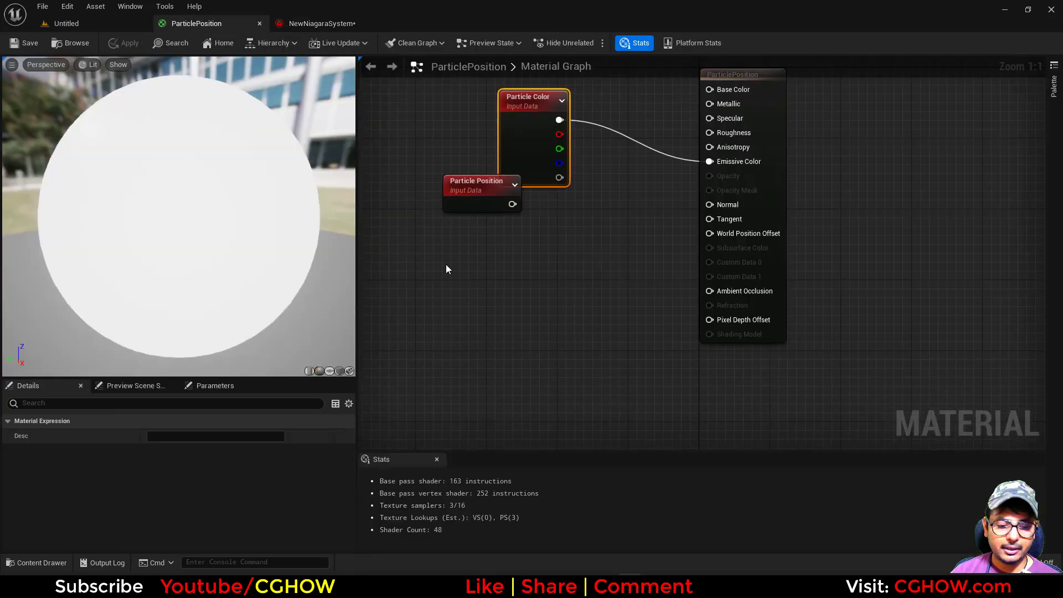
{"action": "right_click", "coordinate": [446, 265]}
{"action": "type", "text": "part"}
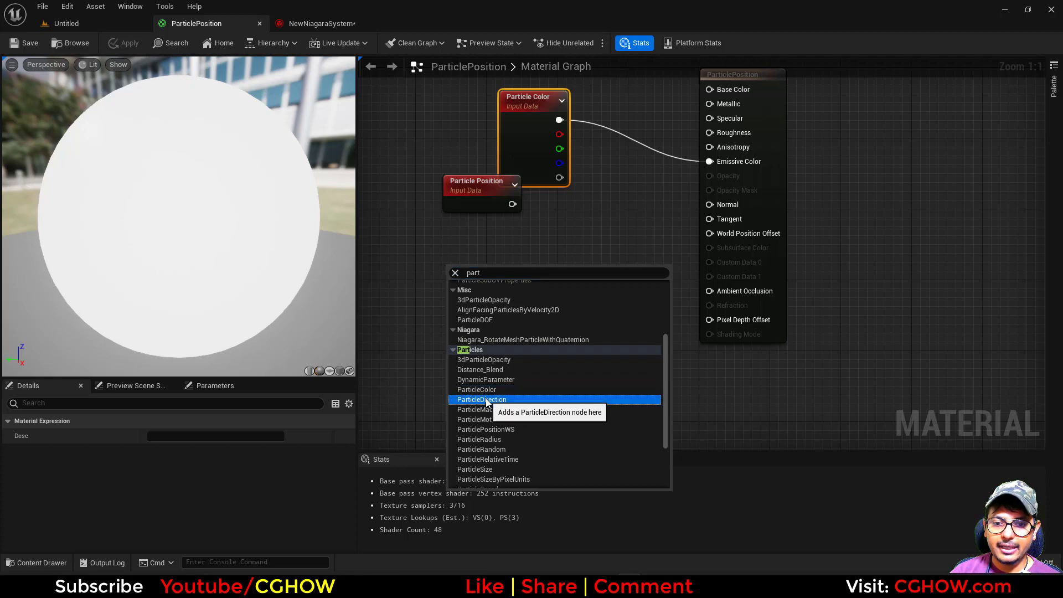
{"action": "left_click", "coordinate": [487, 400]}
{"action": "left_click_drag", "start_coordinate": [486, 281], "coordinate": [471, 348]}
{"action": "right_click_drag", "start_coordinate": [569, 294], "coordinate": [556, 257]}
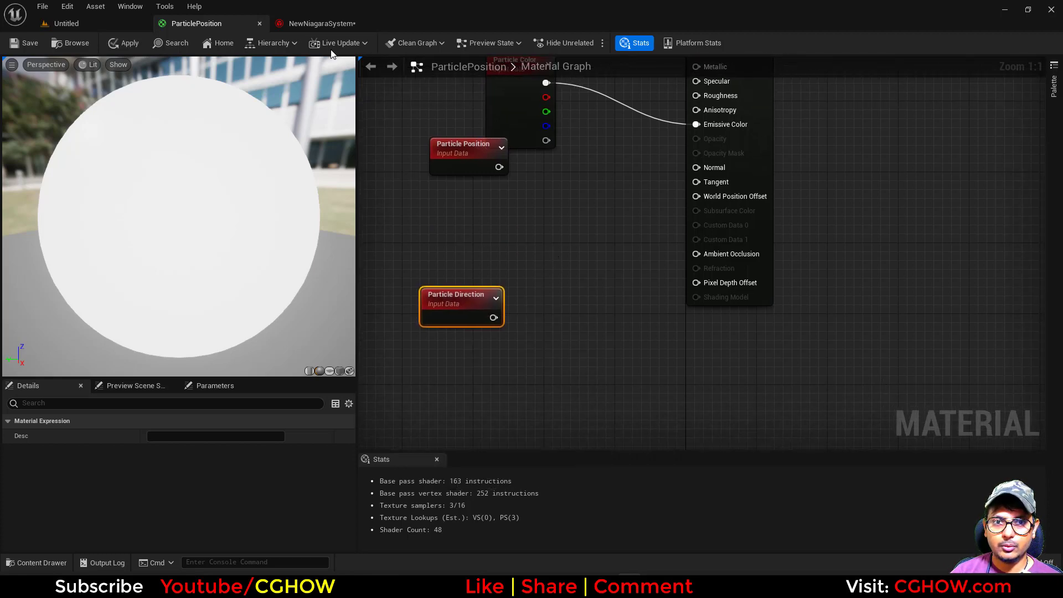
Switch to the browser and read the viewer comment comparing particle direction and particle position under the YouTube video
{"action": "key", "text": "alt+Tab"}
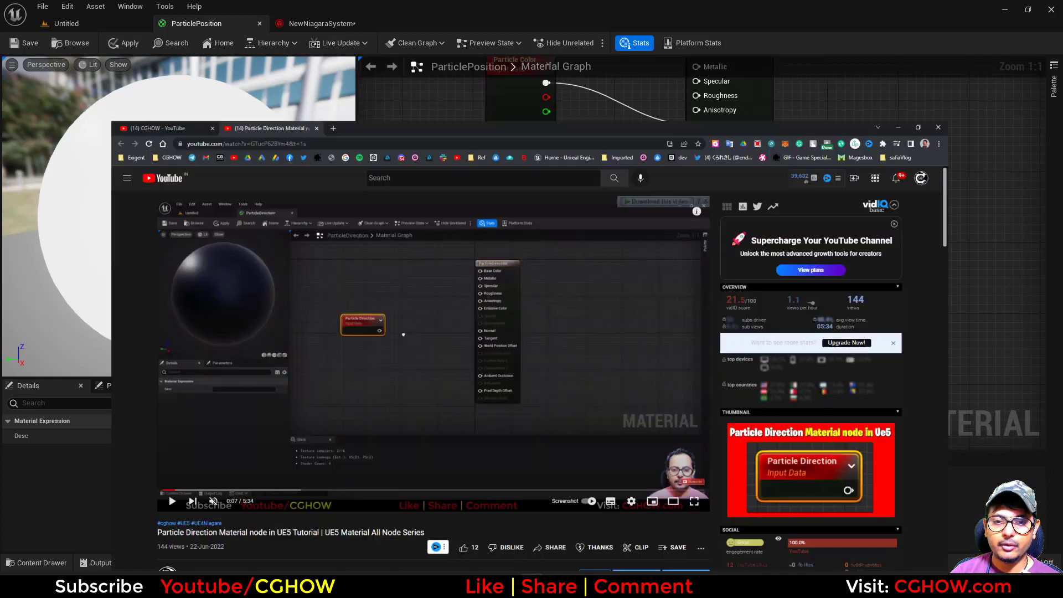
{"action": "scroll", "coordinate": [335, 304], "scroll_direction": "down", "scroll_amount": 4}
{"action": "scroll", "coordinate": [199, 412], "scroll_direction": "down", "scroll_amount": 3}
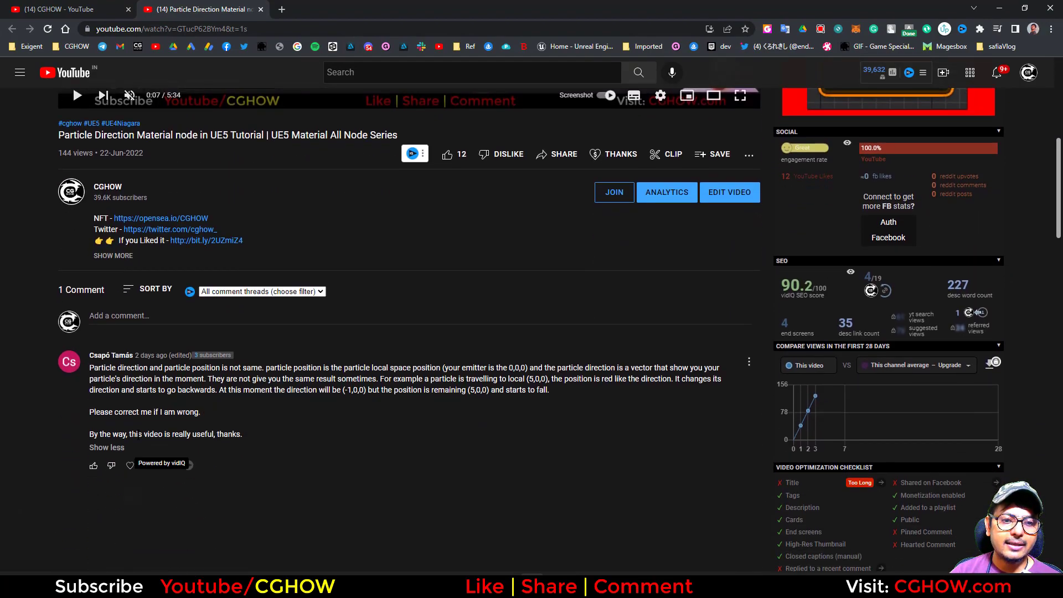
{"action": "scroll", "coordinate": [351, 409], "scroll_direction": "up", "scroll_amount": 4}
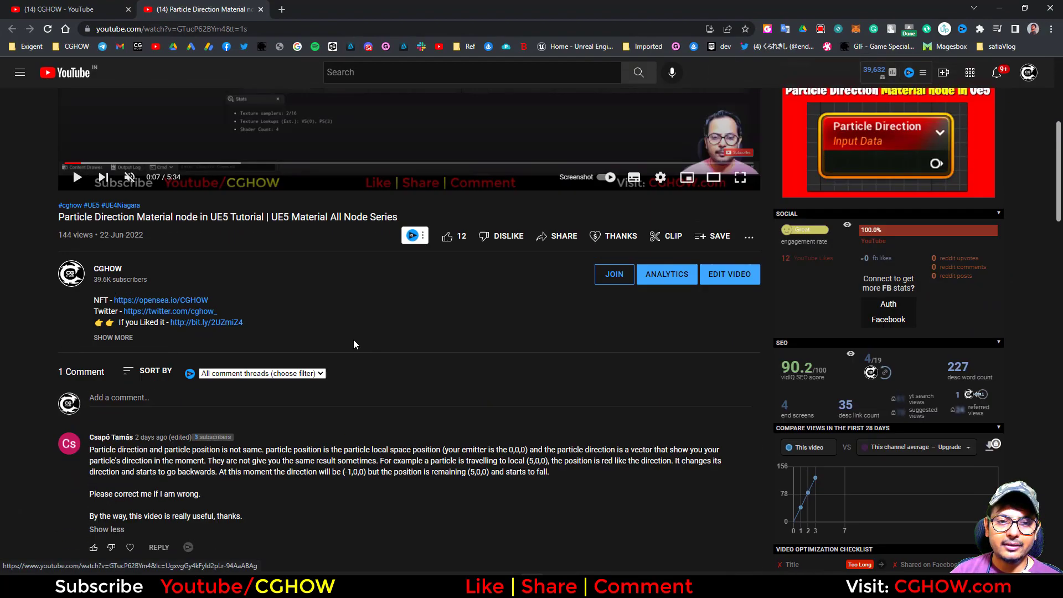
Reread the viewer comment and look over the tutorial's YouTube page, checking back against the ParticlePosition material graph
{"action": "scroll", "coordinate": [332, 344], "scroll_direction": "down", "scroll_amount": 3}
{"action": "scroll", "coordinate": [326, 326], "scroll_direction": "up", "scroll_amount": 4}
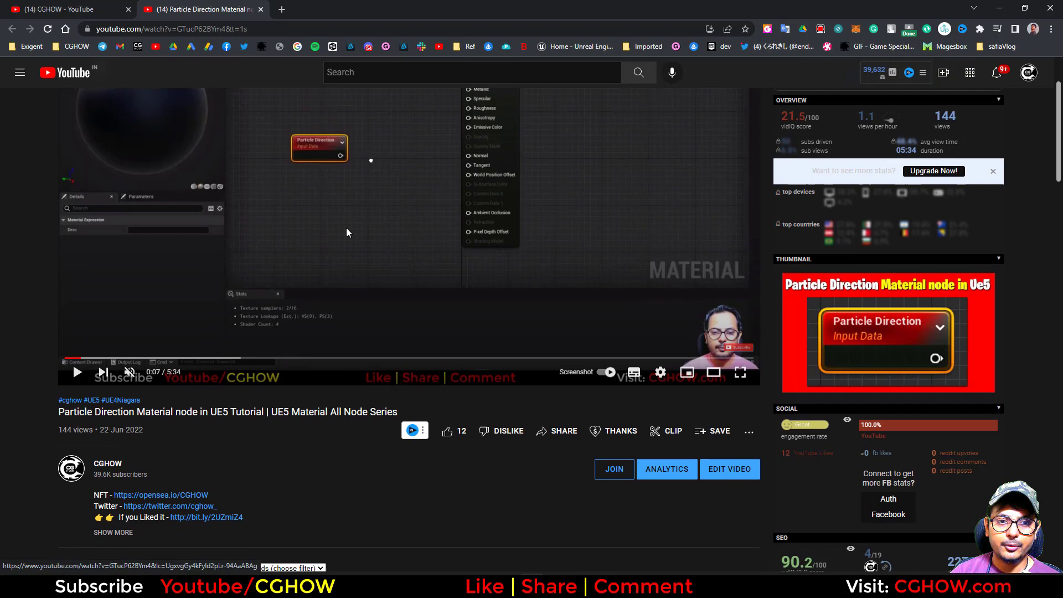
{"action": "scroll", "coordinate": [369, 443], "scroll_direction": "down", "scroll_amount": 5}
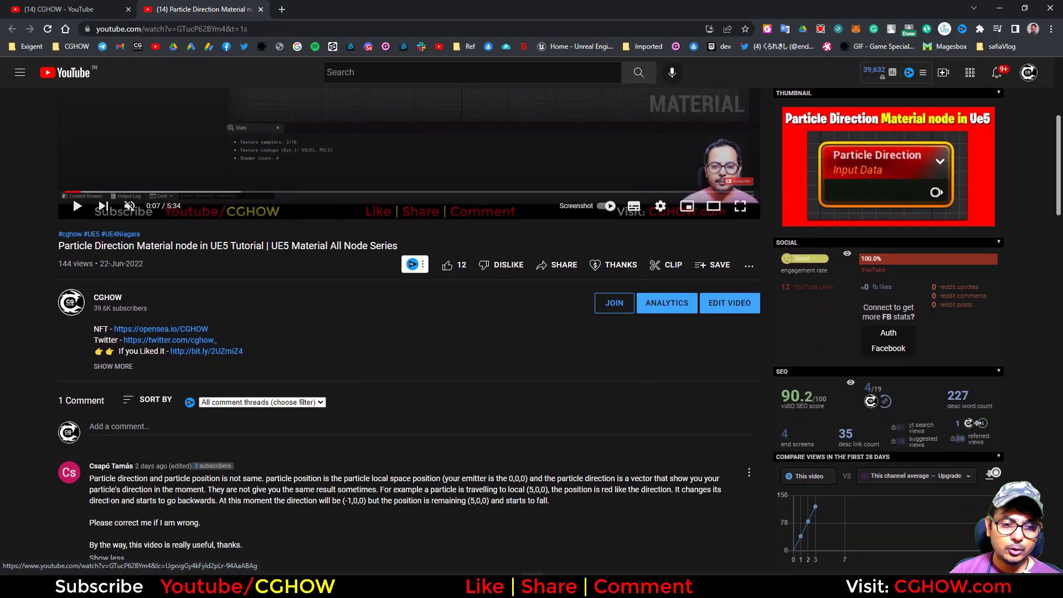
{"action": "scroll", "coordinate": [275, 491], "scroll_direction": "up", "scroll_amount": 3}
{"action": "scroll", "coordinate": [275, 491], "scroll_direction": "up", "scroll_amount": 4}
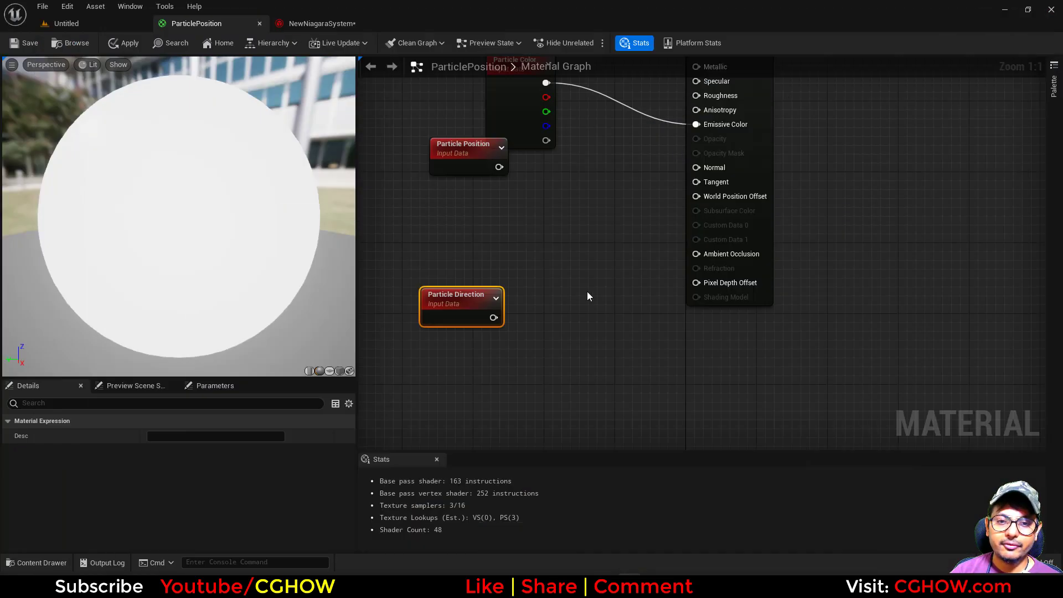
{"action": "scroll", "coordinate": [587, 291], "scroll_direction": "up", "scroll_amount": 3}
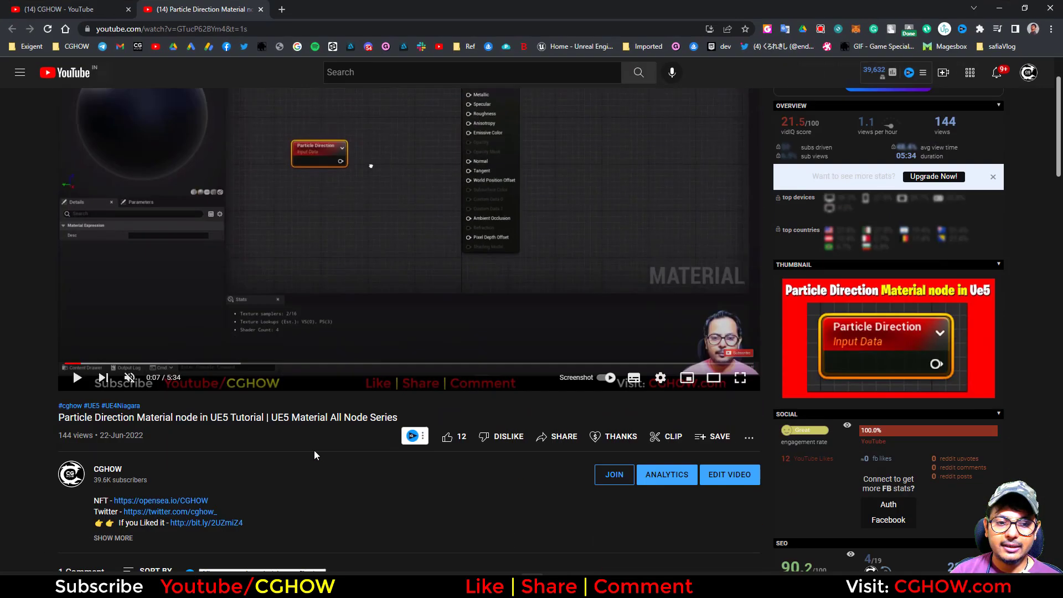
{"action": "scroll", "coordinate": [58, 310], "scroll_direction": "down", "scroll_amount": 1}
{"action": "scroll", "coordinate": [72, 251], "scroll_direction": "up", "scroll_amount": 2}
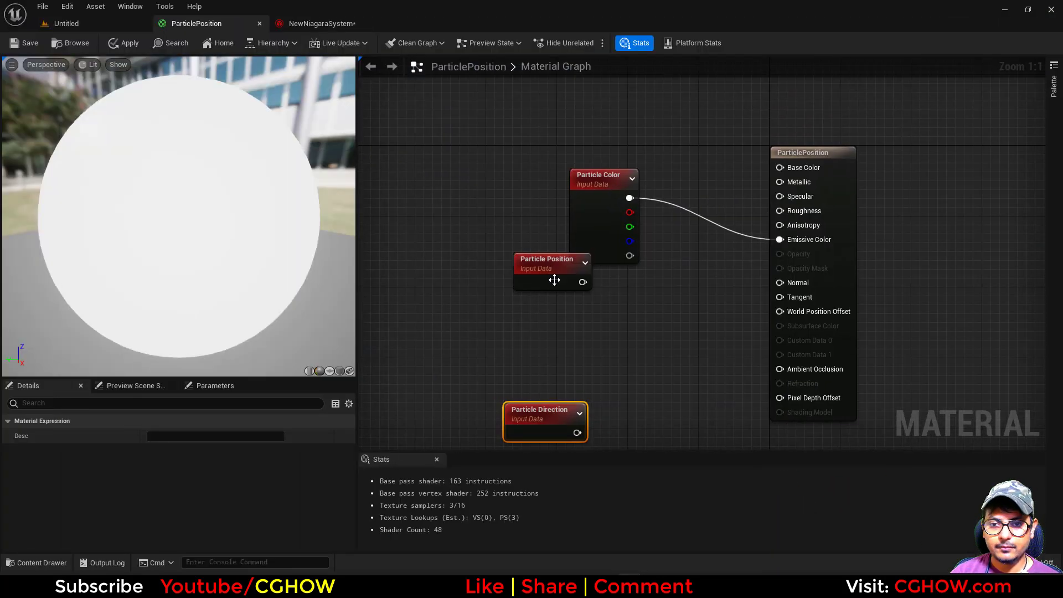
Connect Particle Position to Emissive Color in place of Particle Color, and move the Particle Color node up out of the way
{"action": "left_click_drag", "start_coordinate": [560, 272], "coordinate": [806, 241]}
{"action": "left_click_drag", "start_coordinate": [588, 205], "coordinate": [575, 139]}
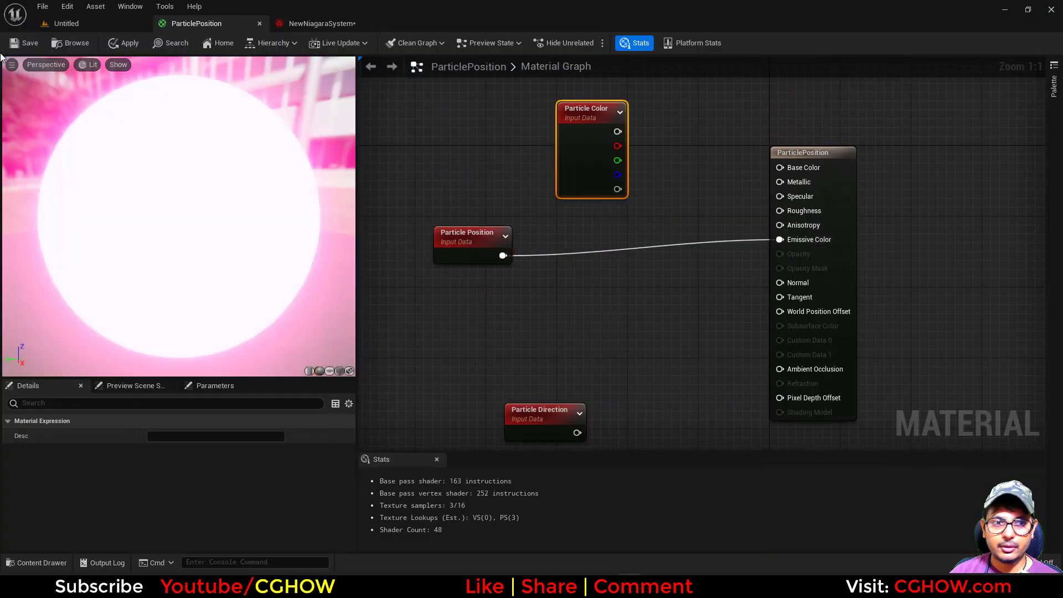
Delete the Scale Color, Drag, Color and Add Velocity modules from the Fountain emitter in NewNiagaraSystem
{"action": "left_click", "coordinate": [316, 23]}
{"action": "left_click", "coordinate": [224, 305]}
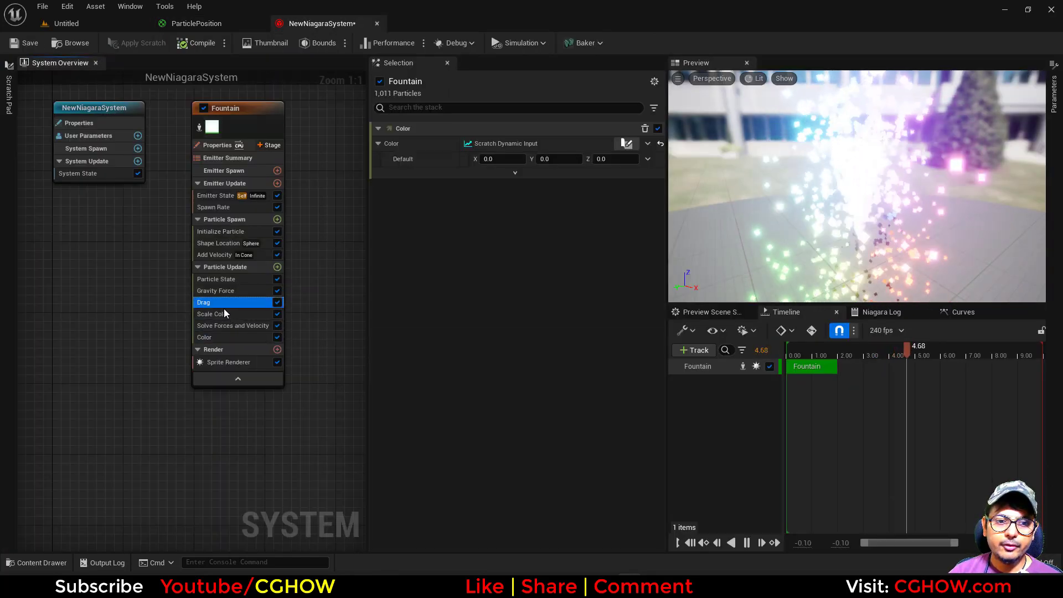
{"action": "left_click", "coordinate": [213, 313]}
{"action": "key", "text": "Delete"}
{"action": "left_click", "coordinate": [217, 302]}
{"action": "key", "text": "Delete"}
{"action": "left_click", "coordinate": [221, 290]}
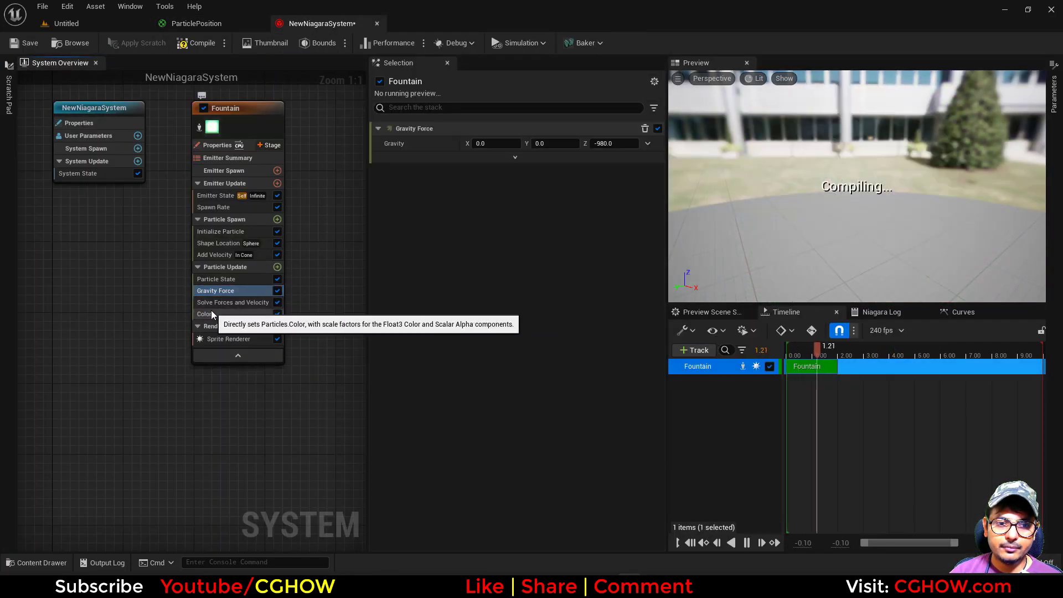
{"action": "left_click", "coordinate": [211, 314]}
{"action": "key", "text": "Delete"}
Enlarge the Shape Location module's sphere radius and delete the Gravity Force module from the Fountain emitter
{"action": "left_click", "coordinate": [228, 244]}
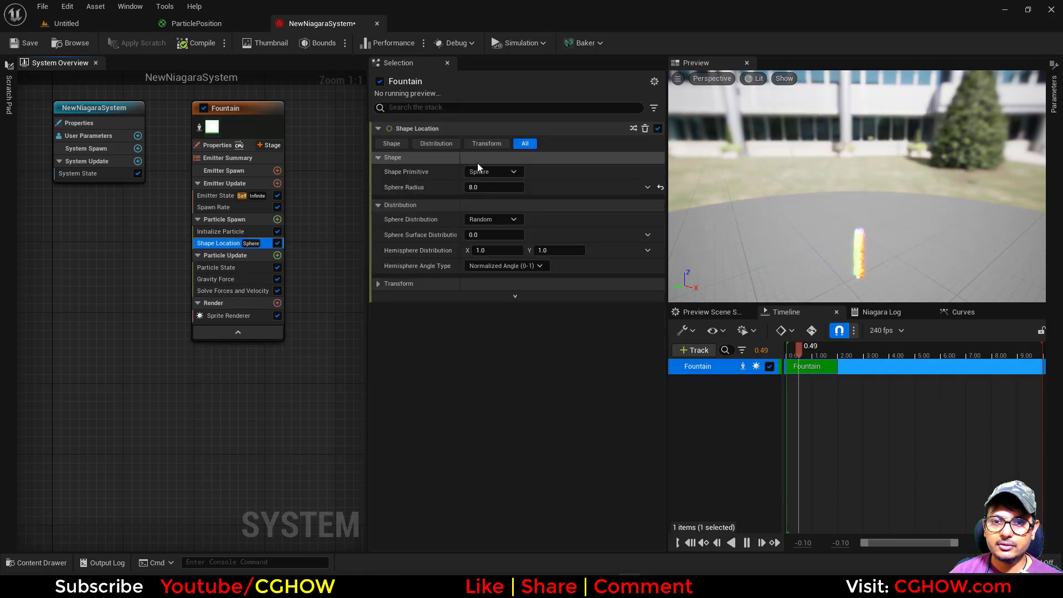
{"action": "left_click", "coordinate": [493, 187]}
{"action": "left_click", "coordinate": [208, 280]}
{"action": "key", "text": "Delete"}
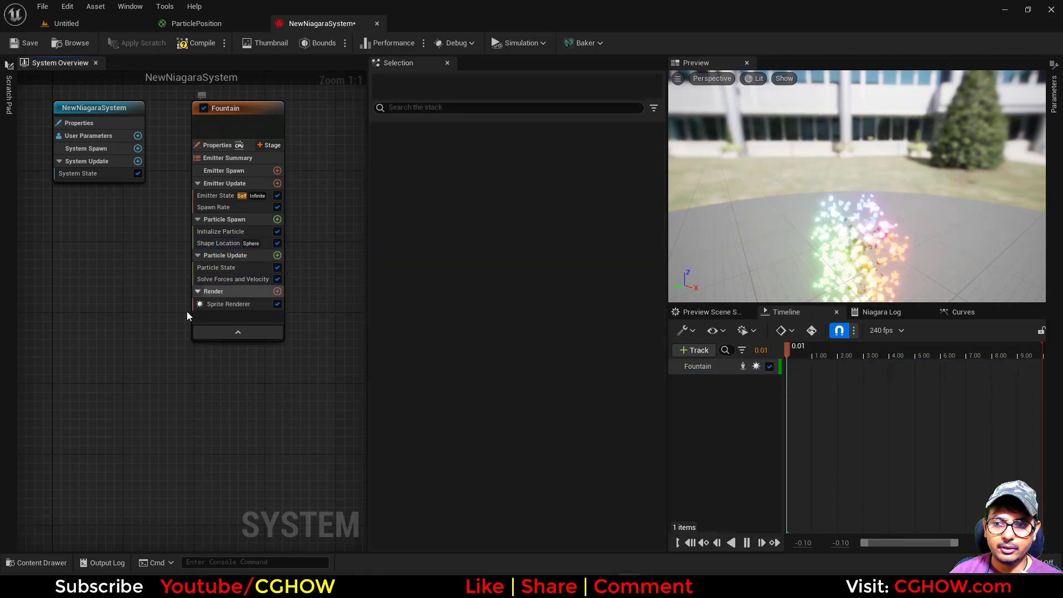
Examine the particle sphere's position-based colors from several angles and compare them with the ParticlePosition material graph
{"action": "right_click_drag", "start_coordinate": [147, 338], "coordinate": [157, 361]}
{"action": "scroll", "coordinate": [885, 206], "scroll_direction": "up", "scroll_amount": 3}
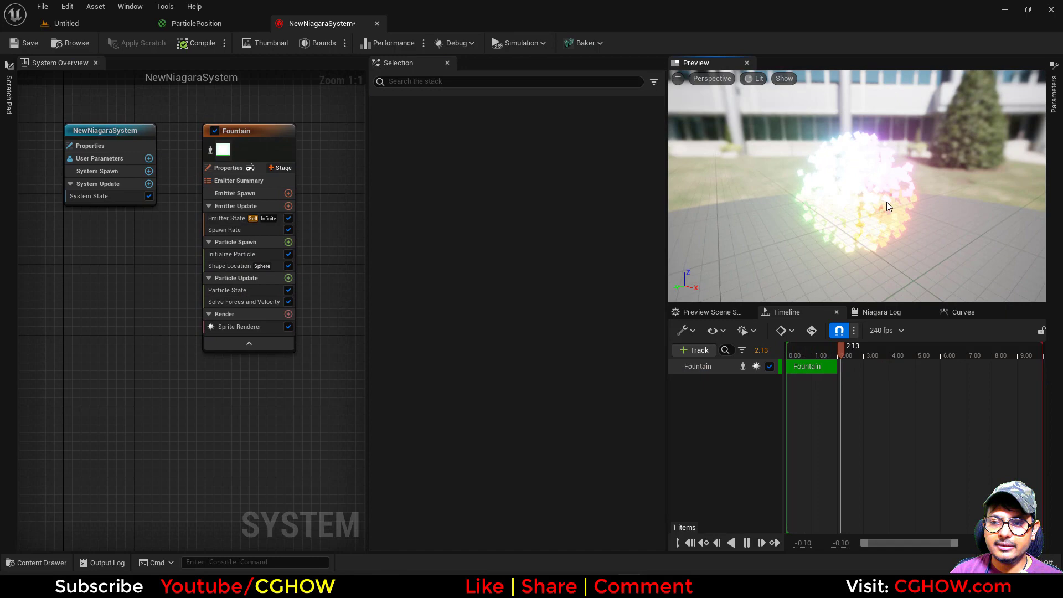
{"action": "left_click_drag", "start_coordinate": [885, 206], "coordinate": [692, 196]}
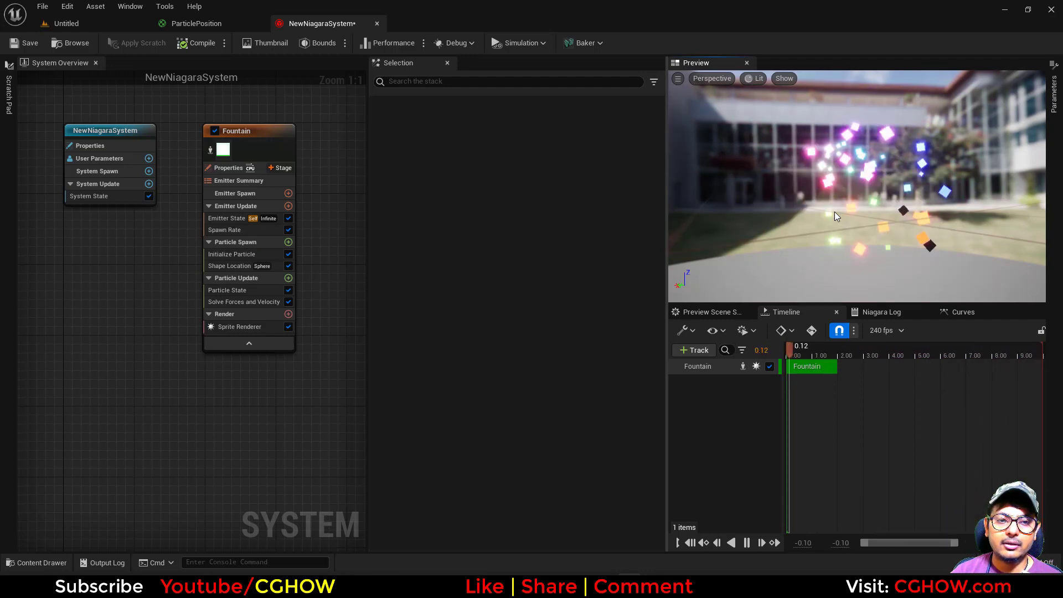
{"action": "right_click_drag", "start_coordinate": [155, 335], "coordinate": [158, 346]}
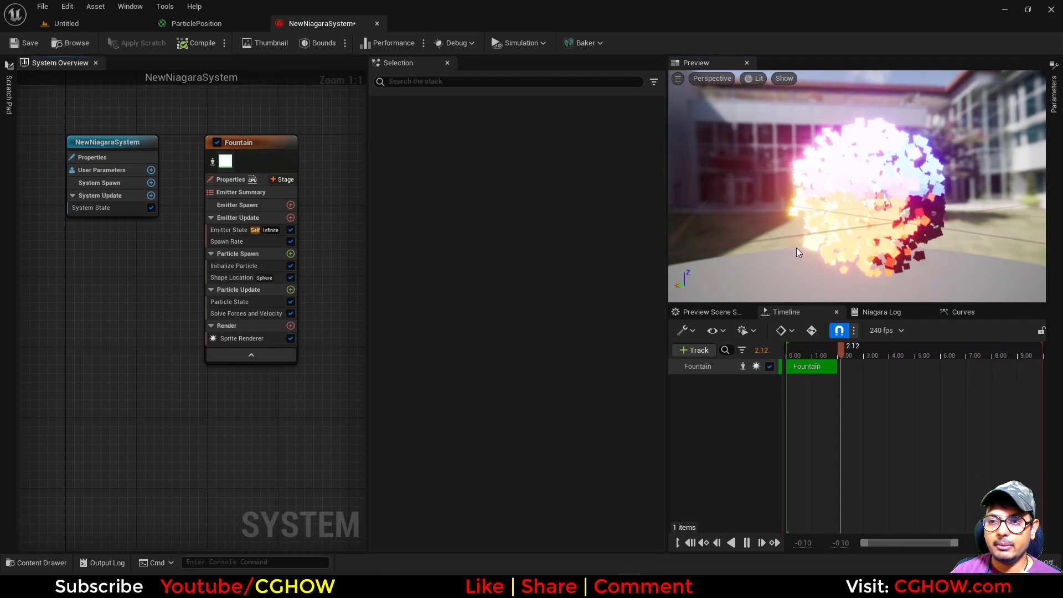
{"action": "left_click_drag", "start_coordinate": [798, 252], "coordinate": [897, 272]}
{"action": "left_click_drag", "start_coordinate": [875, 161], "coordinate": [839, 184]}
{"action": "left_click", "coordinate": [235, 28]}
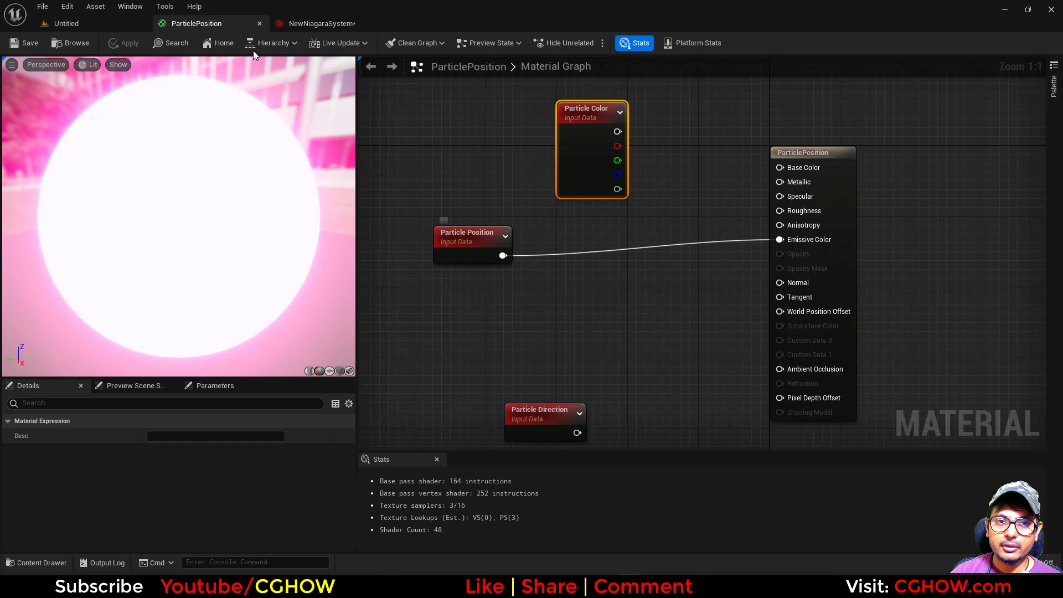
{"action": "left_click", "coordinate": [314, 22]}
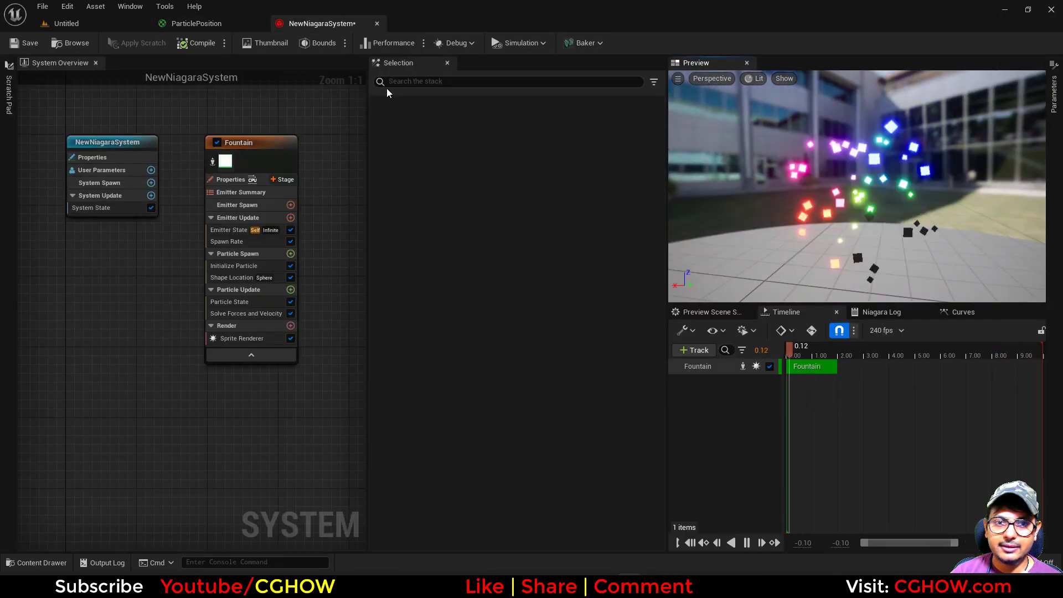
Disconnect Particle Position from Emissive Color in the ParticlePosition material and connect Particle Color instead
{"action": "left_click", "coordinate": [226, 25]}
{"action": "left_click", "coordinate": [503, 256], "text": "alt"}
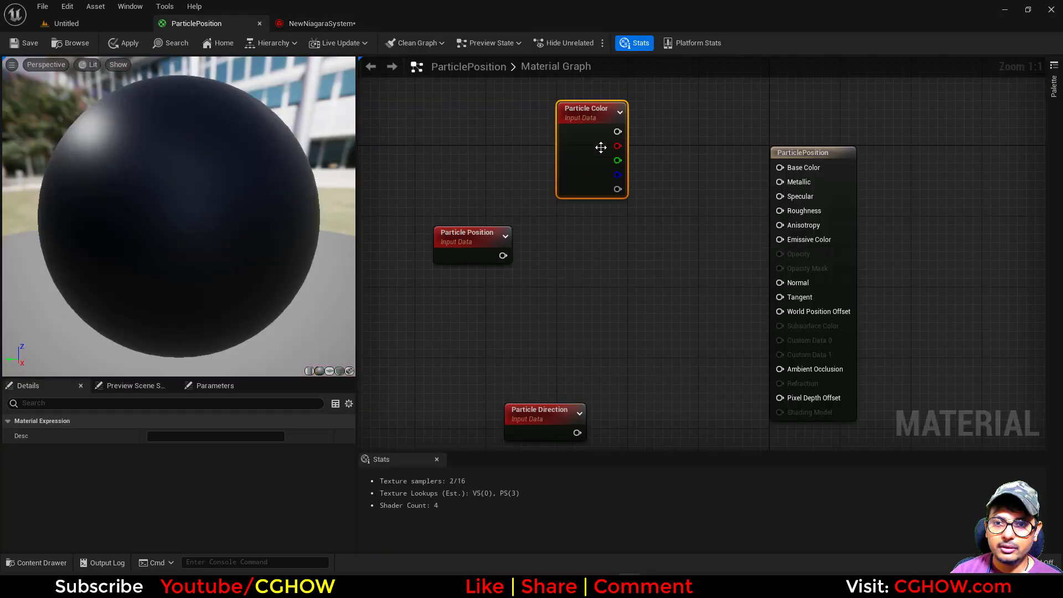
{"action": "left_click_drag", "start_coordinate": [794, 244], "coordinate": [794, 247]}
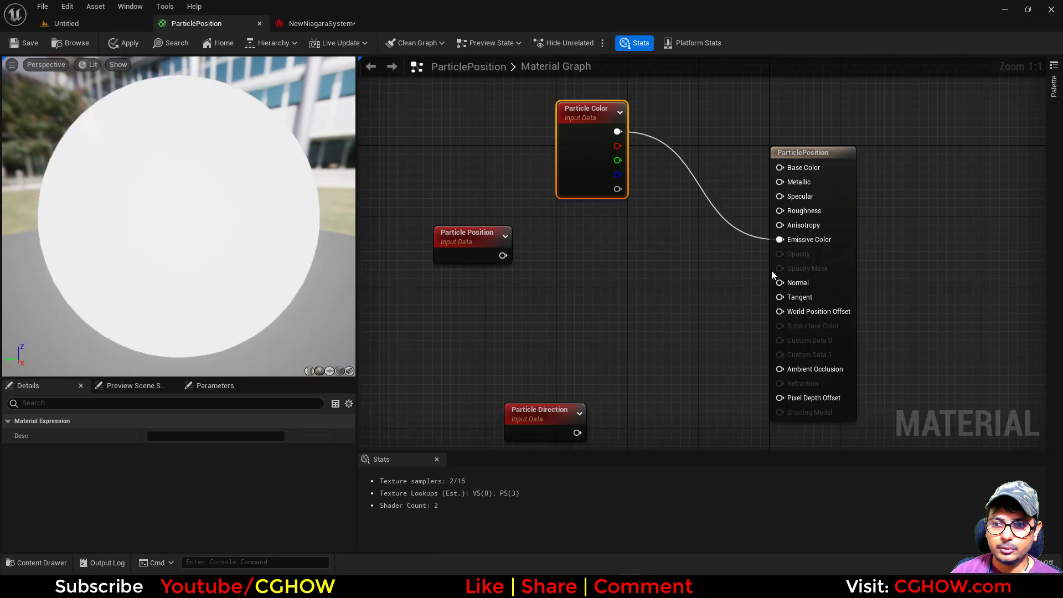
Add a Color module to the Particle Update stage of the Fountain emitter in NewNiagaraSystem
{"action": "left_click", "coordinate": [312, 22]}
{"action": "left_click", "coordinate": [292, 289]}
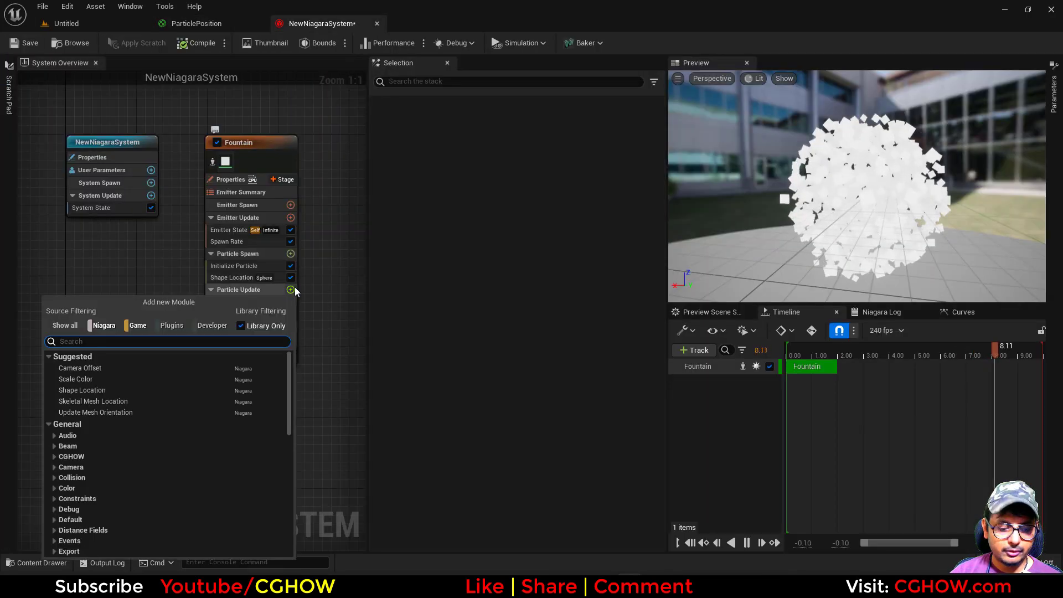
{"action": "type", "text": "col"}
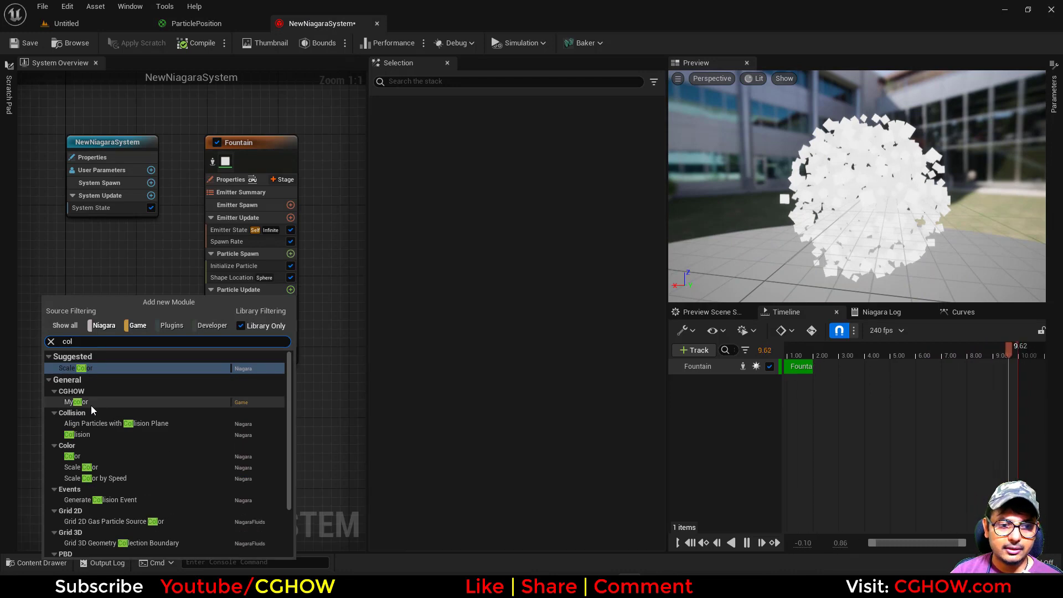
{"action": "left_click", "coordinate": [73, 456]}
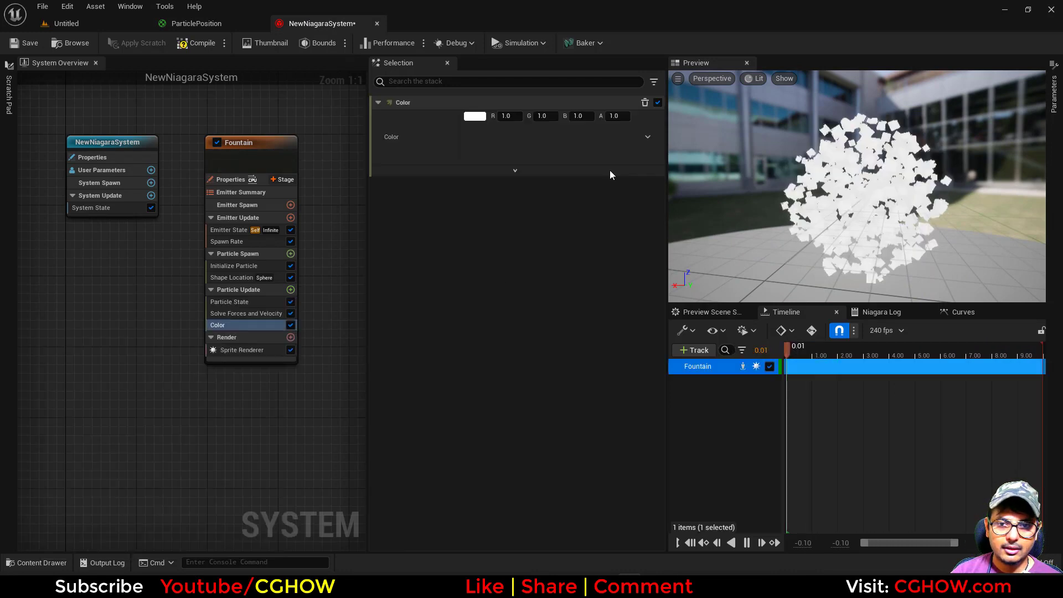
Drive the Color module's color with a new scratch dynamic input that outputs Particles Position, and apply the script
{"action": "left_click", "coordinate": [648, 143]}
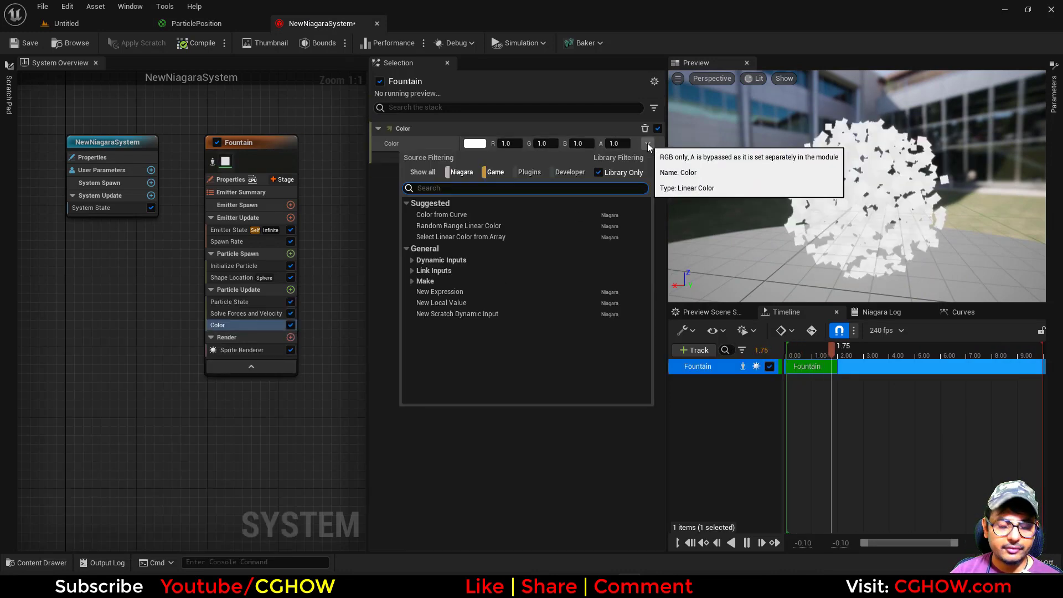
{"action": "left_click", "coordinate": [482, 314]}
{"action": "right_click_drag", "start_coordinate": [427, 410], "coordinate": [316, 364]}
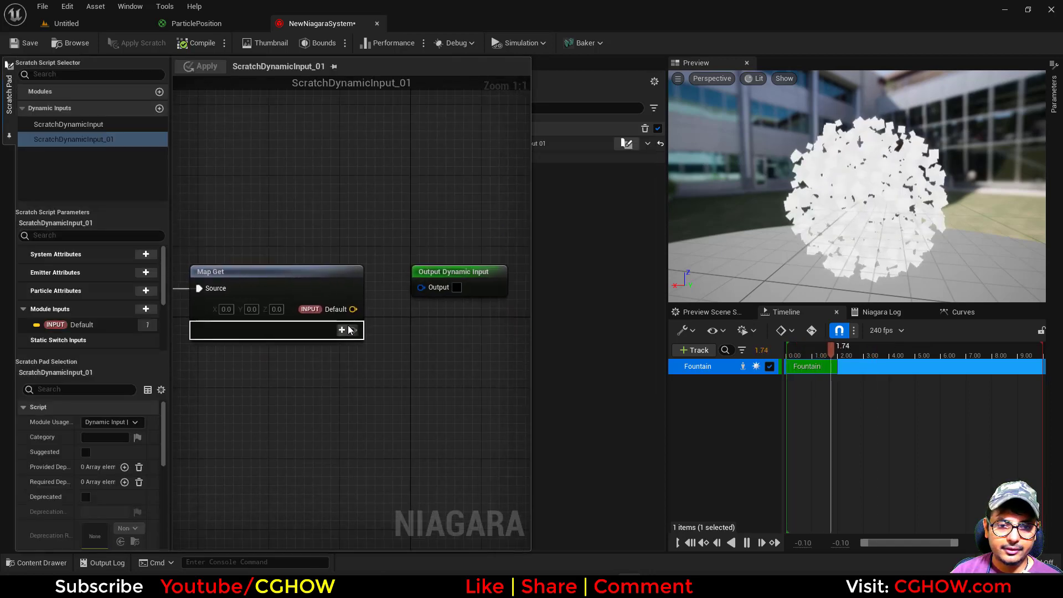
{"action": "left_click", "coordinate": [342, 331]}
{"action": "type", "text": "pos"}
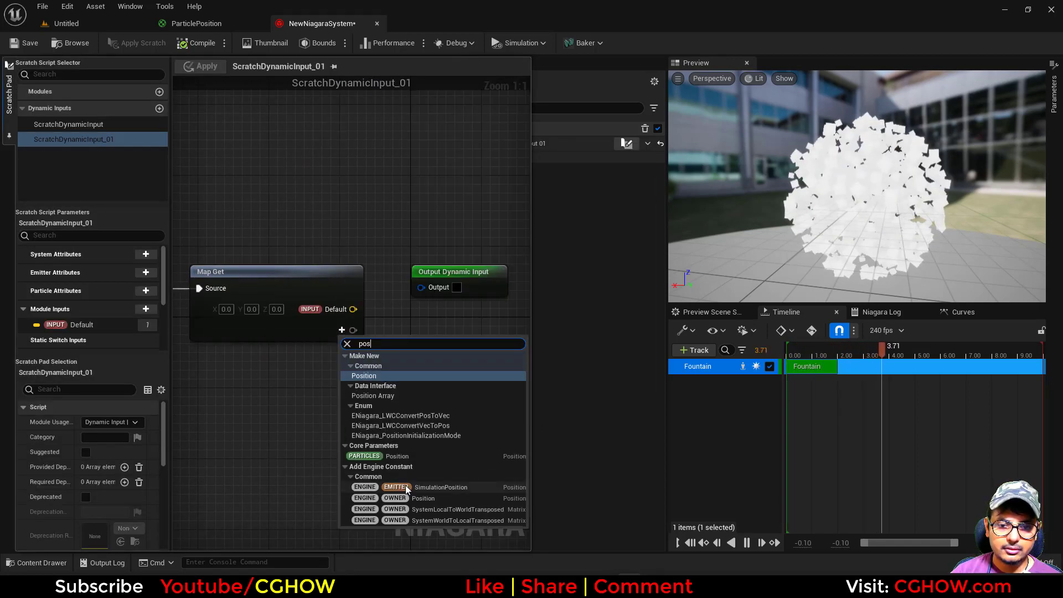
{"action": "left_click", "coordinate": [397, 456]}
{"action": "left_click_drag", "start_coordinate": [353, 330], "coordinate": [421, 287]}
{"action": "left_click", "coordinate": [189, 66]}
{"action": "left_click", "coordinate": [586, 277]}
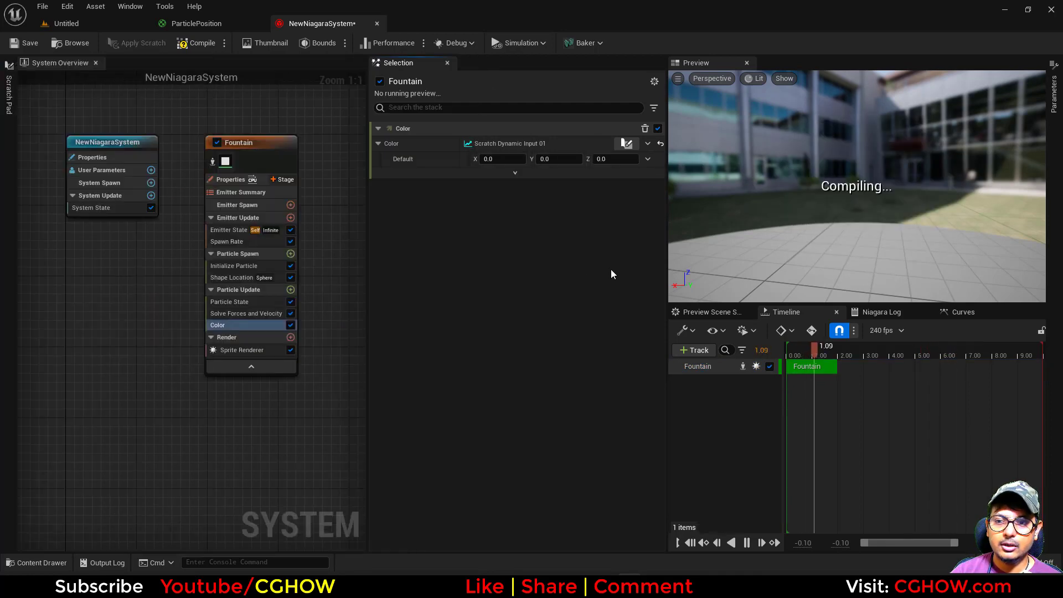
Compare the position-driven Niagara particle colors with the material graph, shifting the Particle Position node clear of Particle Color
{"action": "left_click", "coordinate": [236, 23]}
{"action": "left_click_drag", "start_coordinate": [486, 245], "coordinate": [483, 227]}
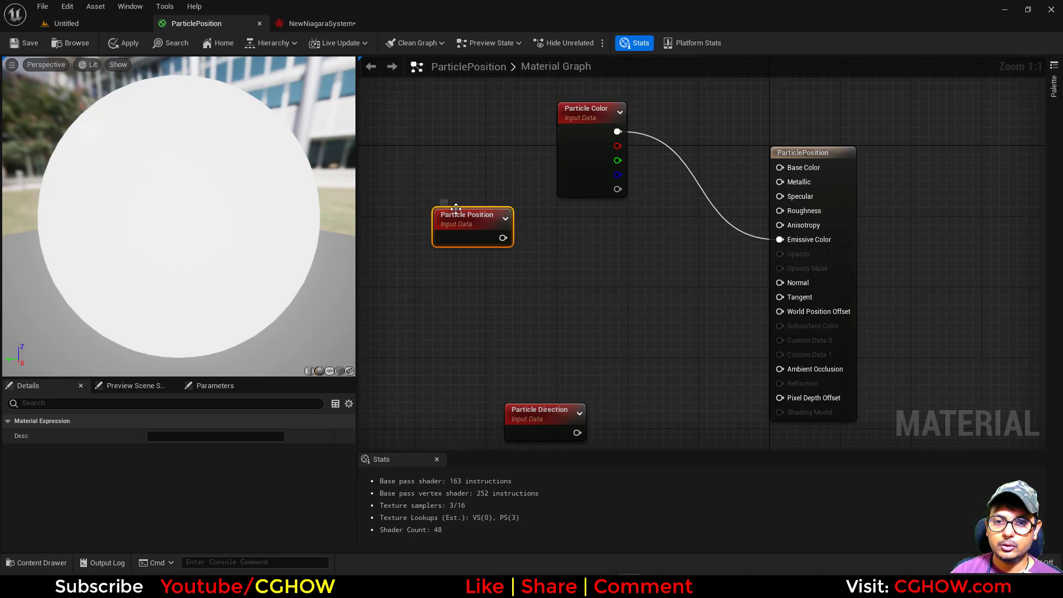
{"action": "left_click_drag", "start_coordinate": [455, 225], "coordinate": [446, 216]}
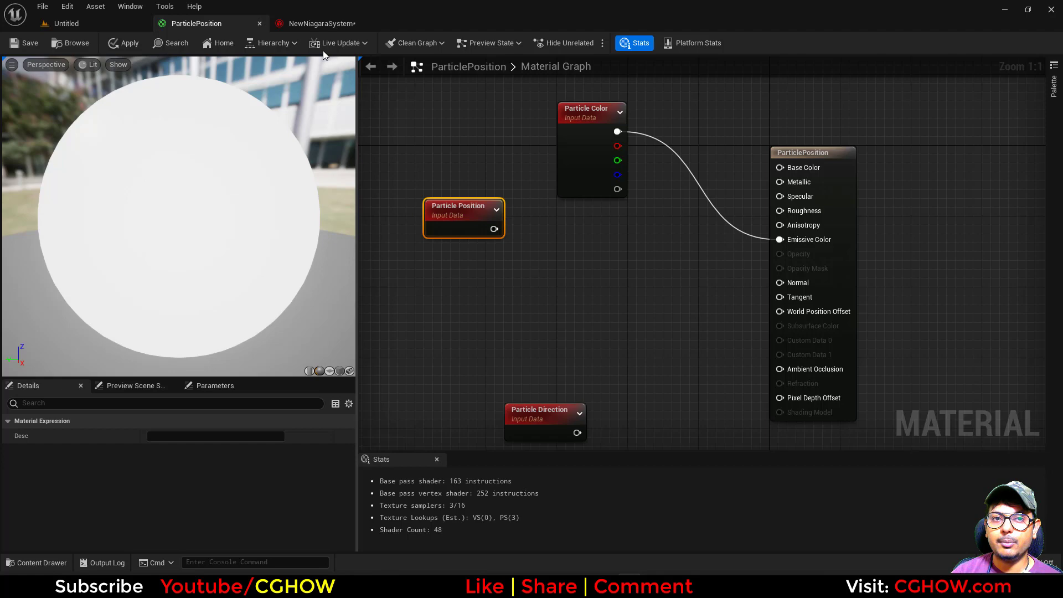
{"action": "left_click", "coordinate": [320, 23]}
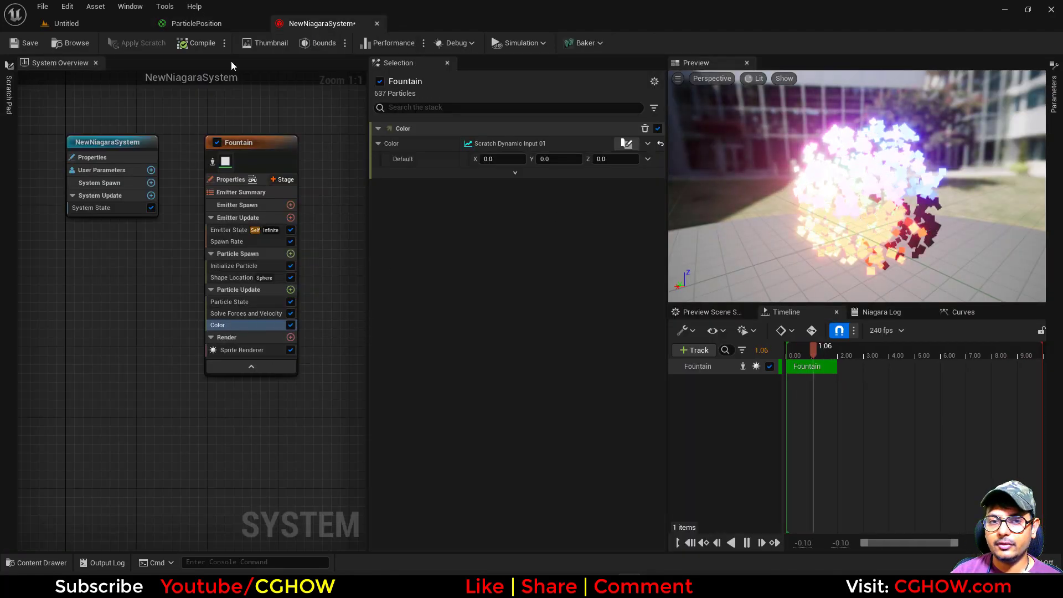
{"action": "left_click", "coordinate": [238, 23]}
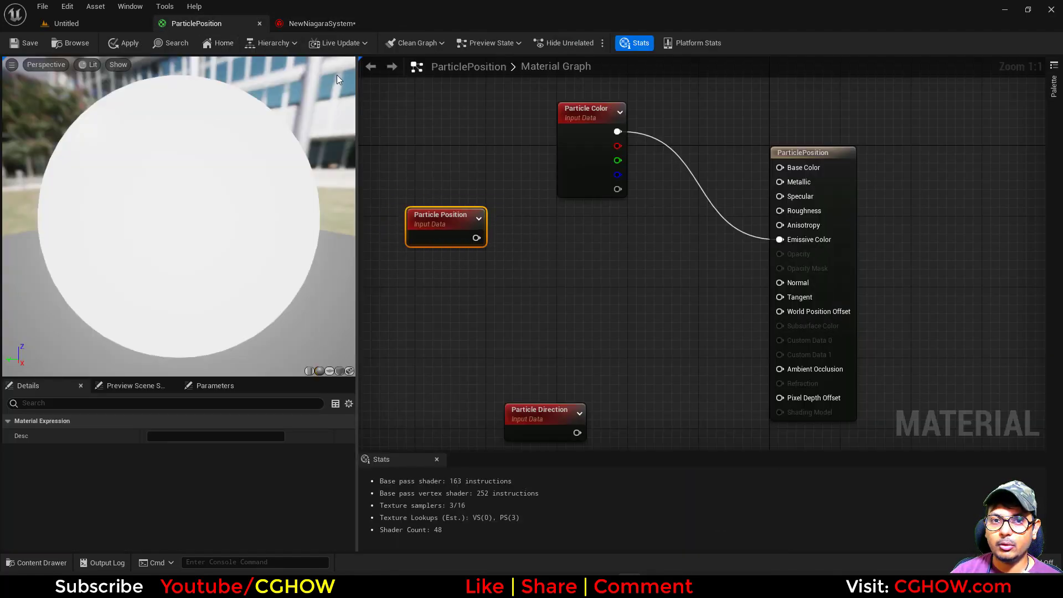
{"action": "left_click", "coordinate": [332, 23]}
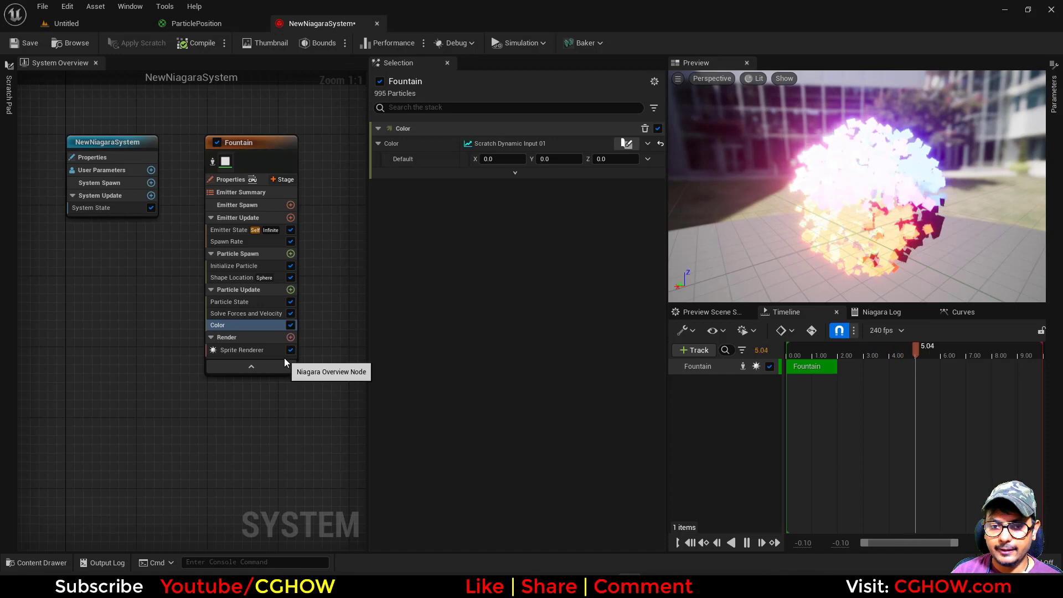
{"action": "left_click", "coordinate": [243, 23]}
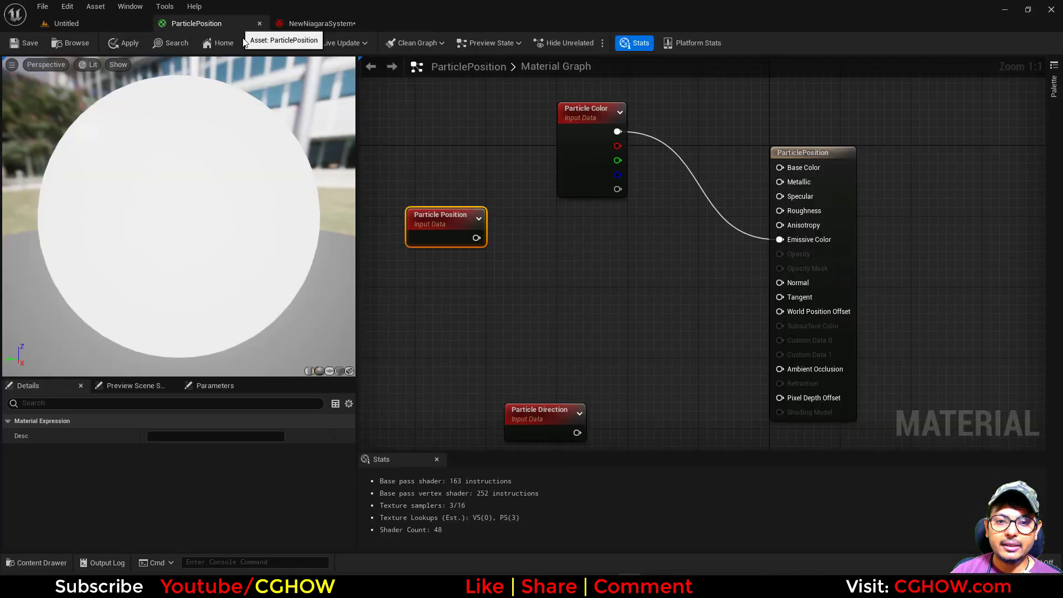
Place the Particle Direction node below Particle Position and connect it to Emissive Color in place of Particle Color
{"action": "right_click_drag", "start_coordinate": [532, 420], "coordinate": [503, 248]}
{"action": "left_click_drag", "start_coordinate": [503, 251], "coordinate": [476, 259]}
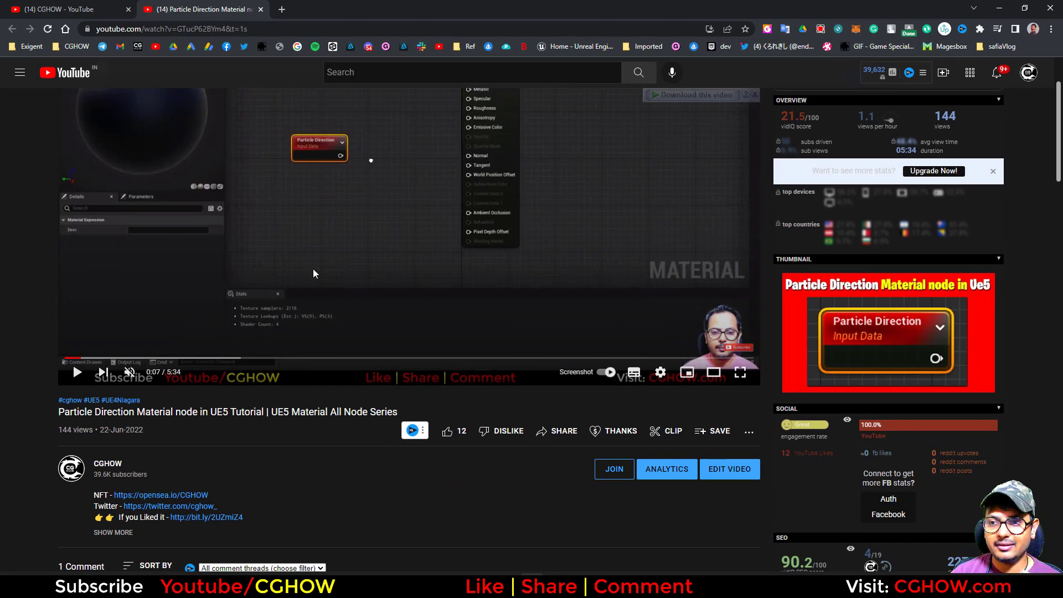
{"action": "left_click", "coordinate": [993, 5]}
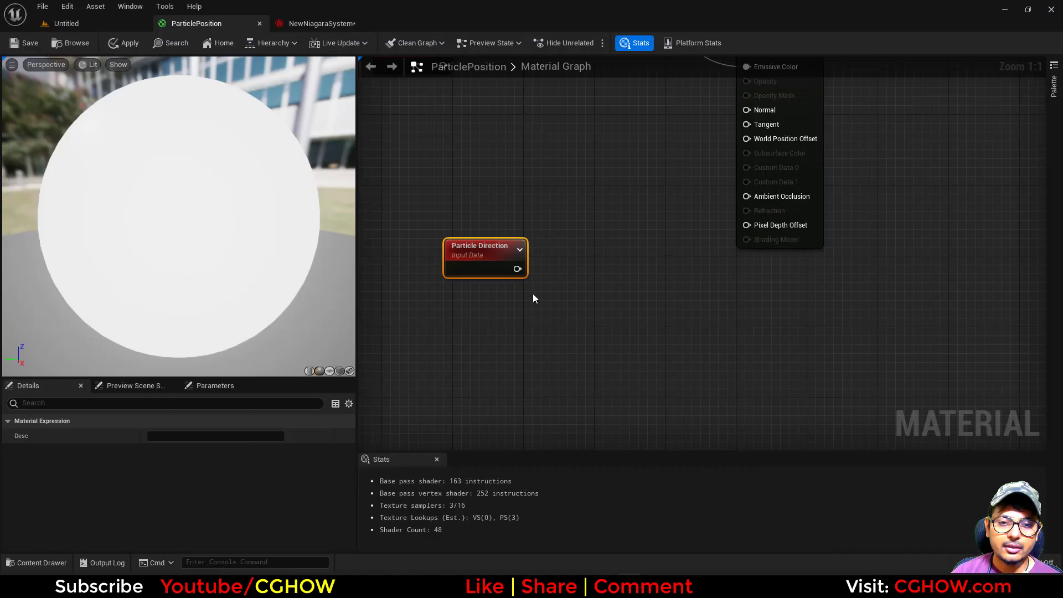
{"action": "right_click_drag", "start_coordinate": [491, 287], "coordinate": [515, 405]}
{"action": "left_click_drag", "start_coordinate": [508, 370], "coordinate": [498, 310]}
{"action": "right_click_drag", "start_coordinate": [559, 306], "coordinate": [559, 383]}
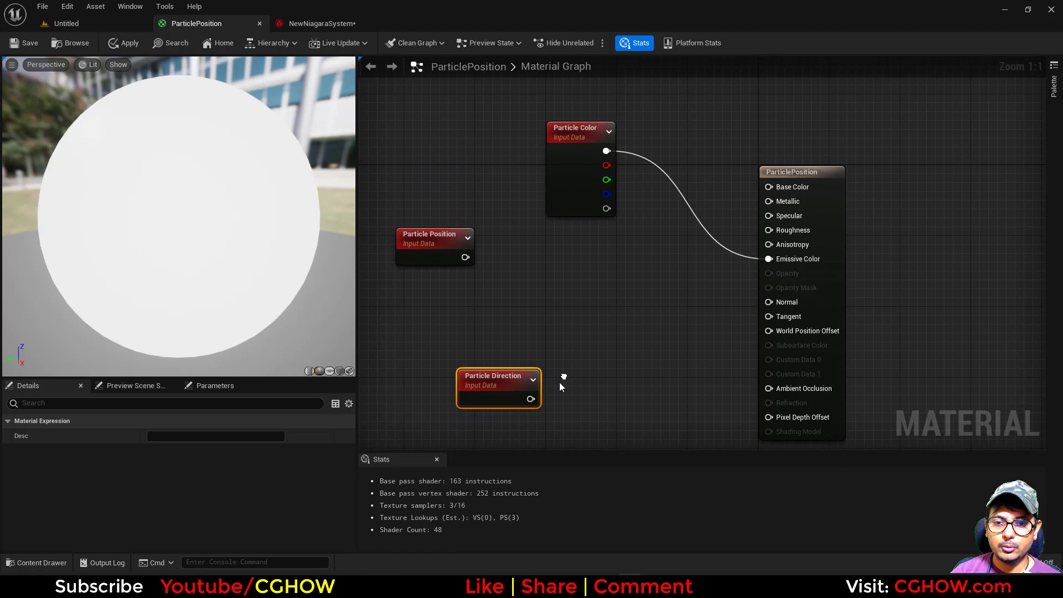
{"action": "left_click_drag", "start_coordinate": [771, 259], "coordinate": [770, 259]}
{"action": "left_click_drag", "start_coordinate": [494, 376], "coordinate": [527, 306]}
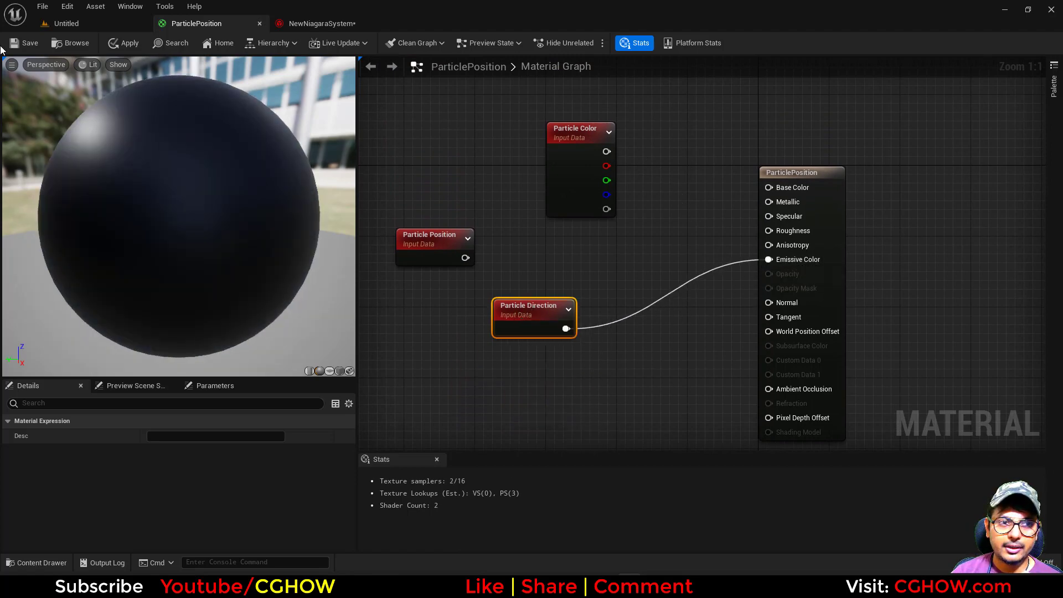
Delete the Color module from the Fountain emitter's Particle Update stage in NewNiagaraSystem
{"action": "left_click", "coordinate": [324, 22]}
{"action": "key", "text": "Delete"}
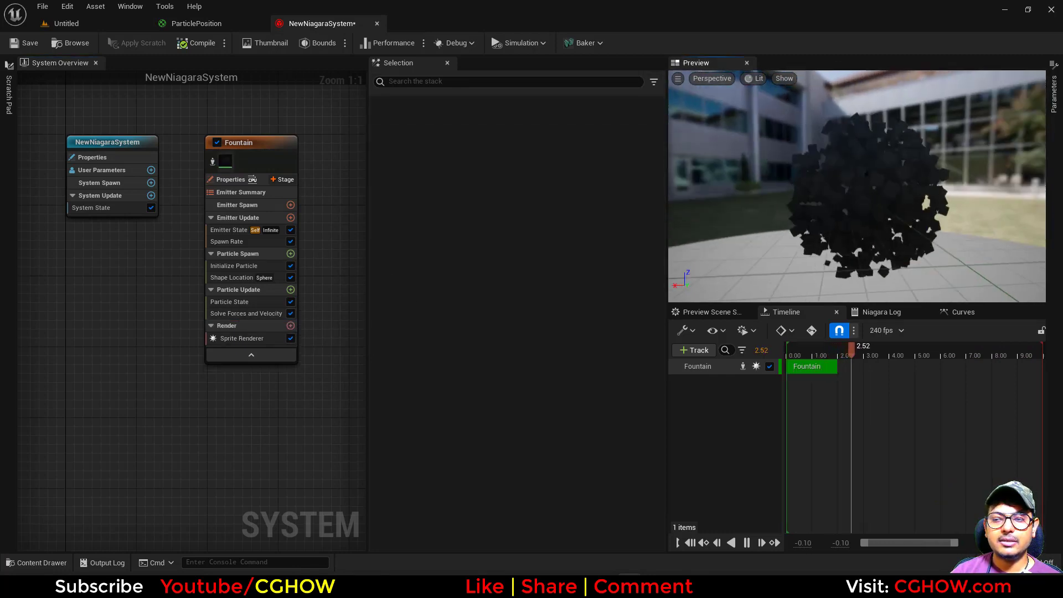
Shift the Particle Direction node slightly closer to the ParticlePosition material's output node, and return to NewNiagaraSystem
{"action": "left_click", "coordinate": [189, 24]}
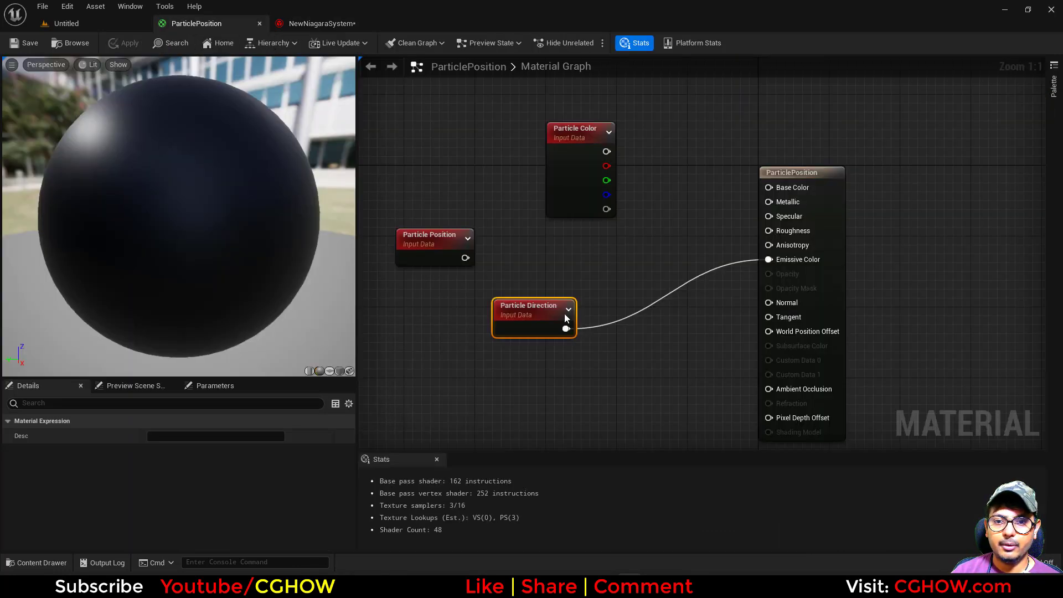
{"action": "left_click_drag", "start_coordinate": [507, 319], "coordinate": [543, 318]}
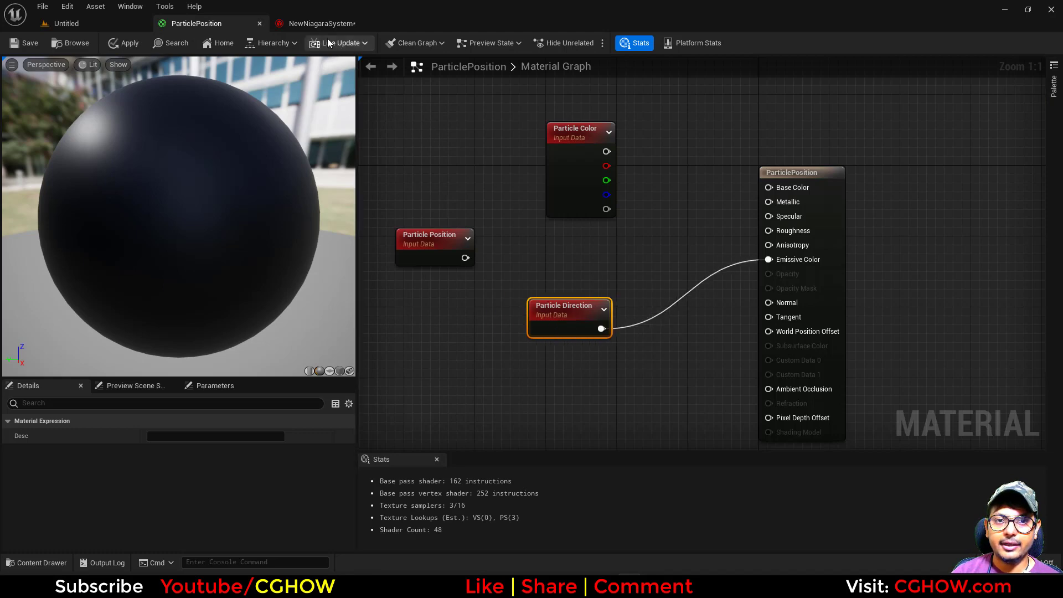
{"action": "left_click", "coordinate": [322, 23]}
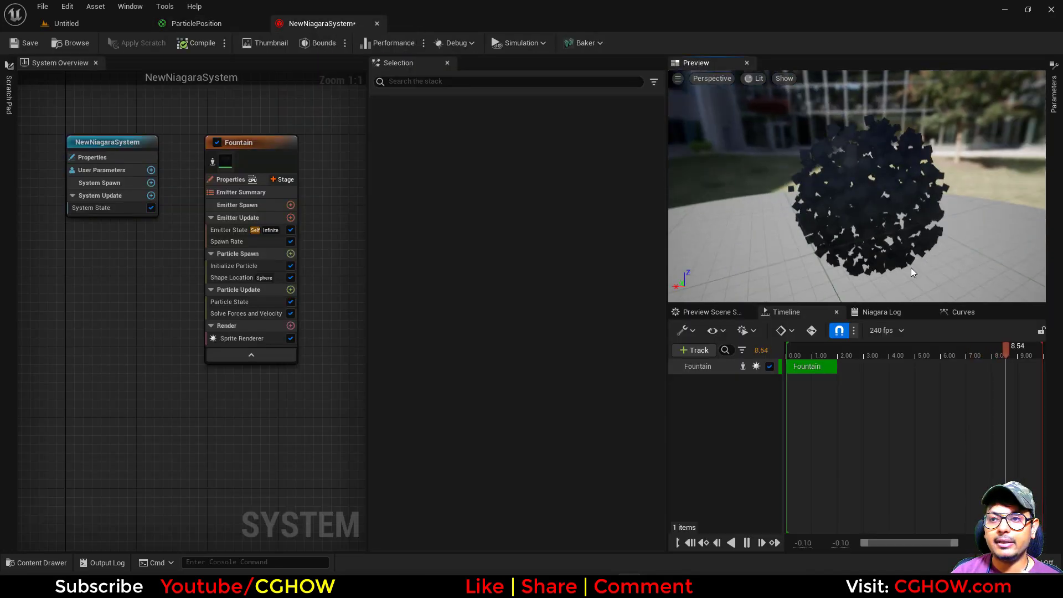
Add a Curl Noise Force module to the Fountain emitter's Particle Update stage and enable its Pan Noise Field
{"action": "left_click", "coordinate": [290, 290]}
{"action": "type", "text": "curl"}
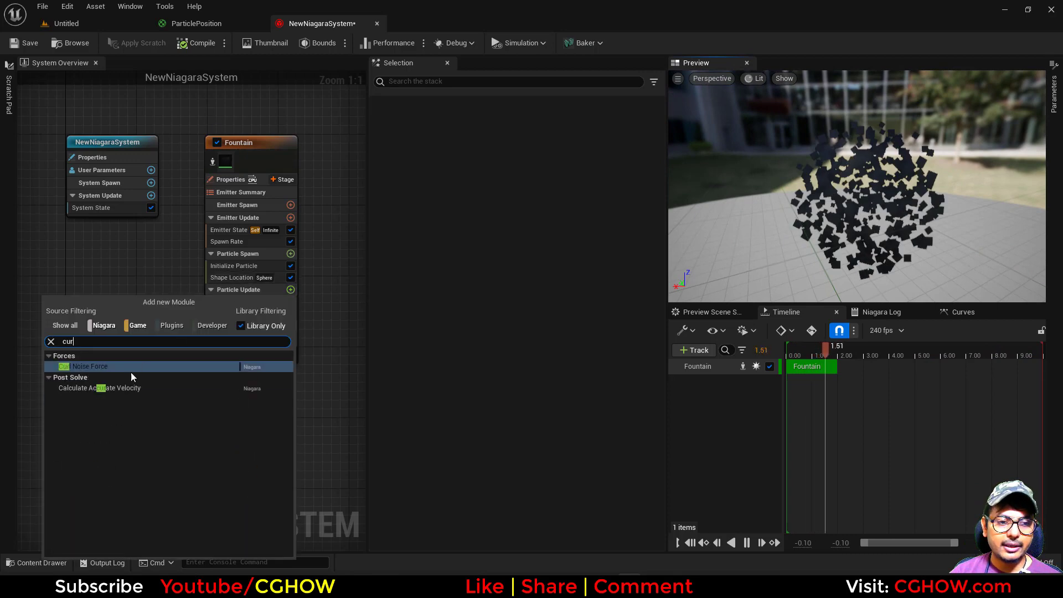
{"action": "left_click", "coordinate": [104, 367]}
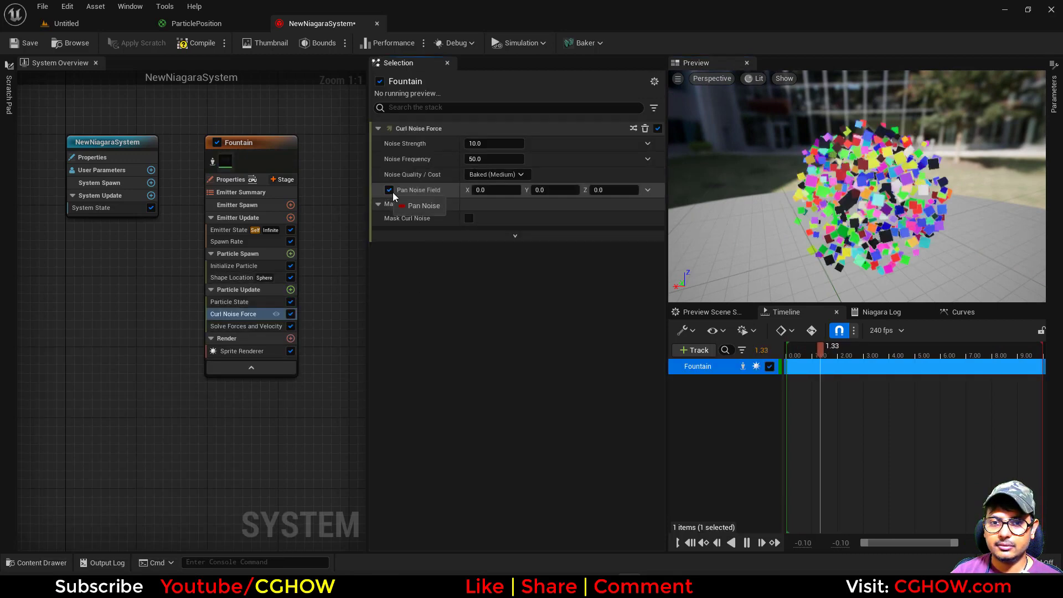
{"action": "left_click", "coordinate": [389, 190]}
Set the Curl Noise Force's Noise Strength to 100 and its Noise Frequency to 10
{"action": "left_click", "coordinate": [486, 144]}
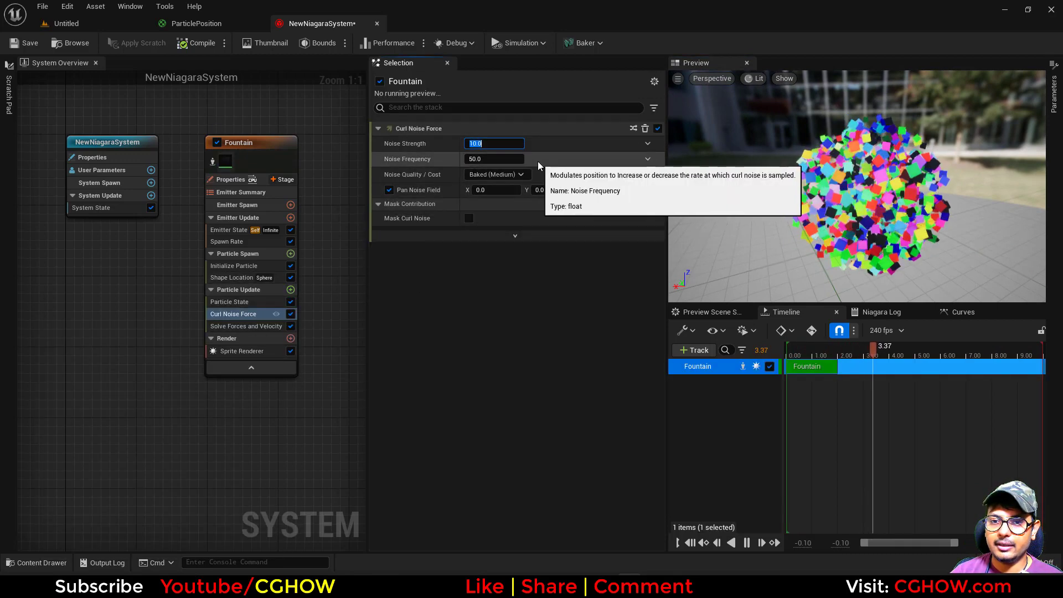
{"action": "type", "text": "100"}
{"action": "left_click", "coordinate": [492, 158]}
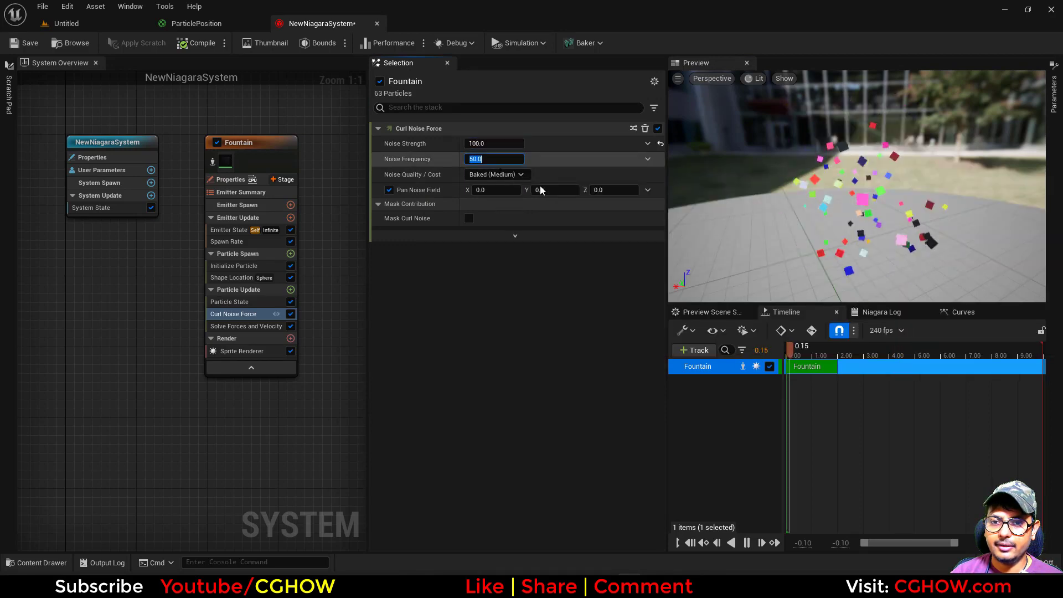
{"action": "type", "text": "10"}
Set the Curl Noise Force's Pan Noise Field to X 0.5, Y 0.5 and Z 1
{"action": "left_click", "coordinate": [613, 190]}
{"action": "type", "text": "1"}
{"action": "key", "text": "Return"}
{"action": "left_click", "coordinate": [555, 188]}
{"action": "type", "text": ".5"}
{"action": "left_click", "coordinate": [503, 190]}
{"action": "type", "text": ".5"}
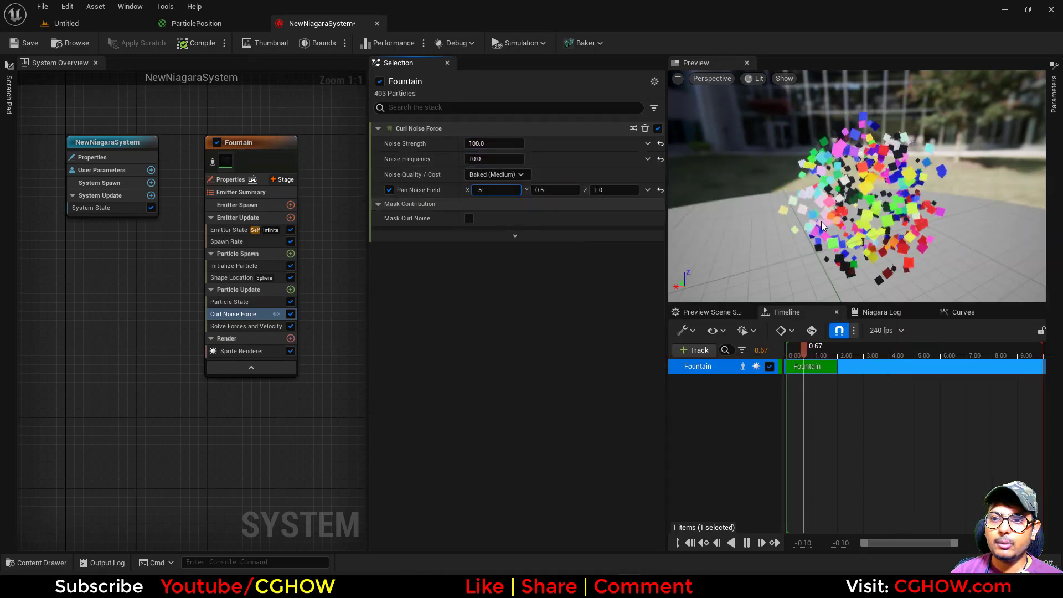
Examine from several angles how Particle Direction colors the particles moved by the curl noise
{"action": "left_click_drag", "start_coordinate": [857, 204], "coordinate": [786, 204]}
{"action": "left_click_drag", "start_coordinate": [857, 203], "coordinate": [897, 203]}
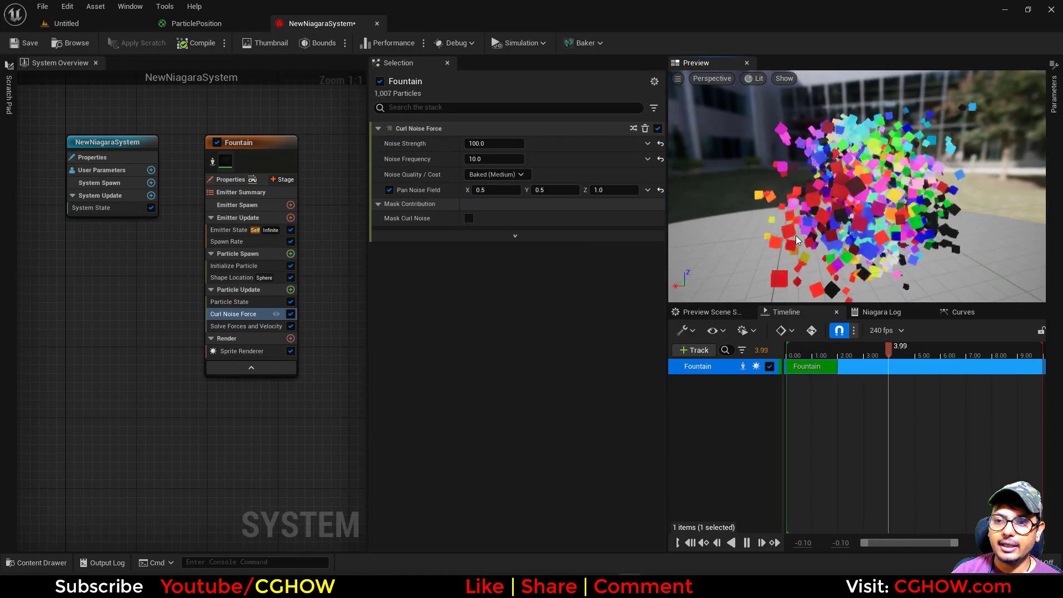
{"action": "left_click_drag", "start_coordinate": [796, 235], "coordinate": [816, 287]}
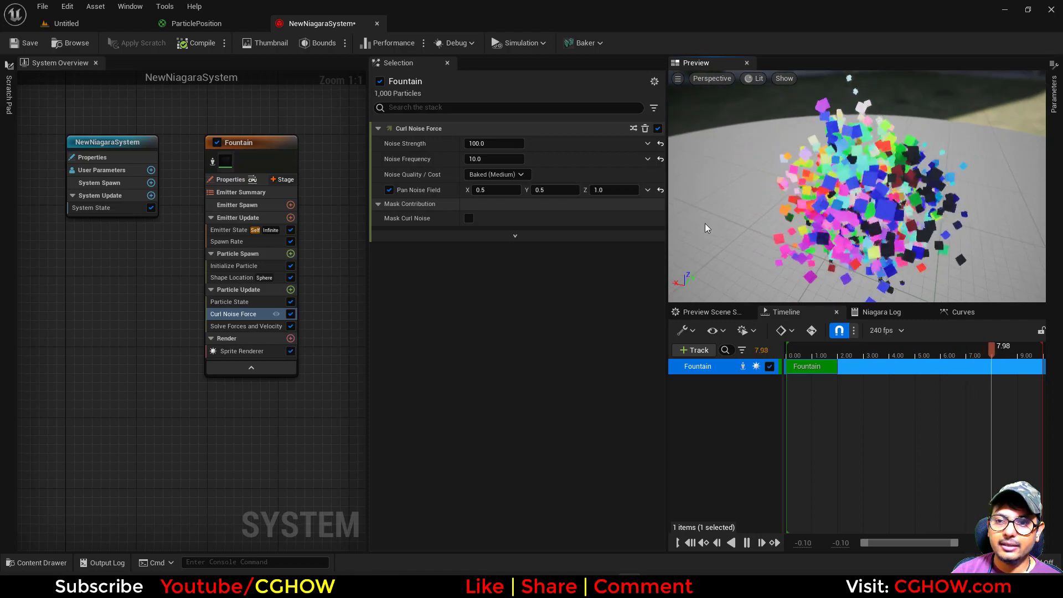
{"action": "left_click_drag", "start_coordinate": [774, 254], "coordinate": [847, 192]}
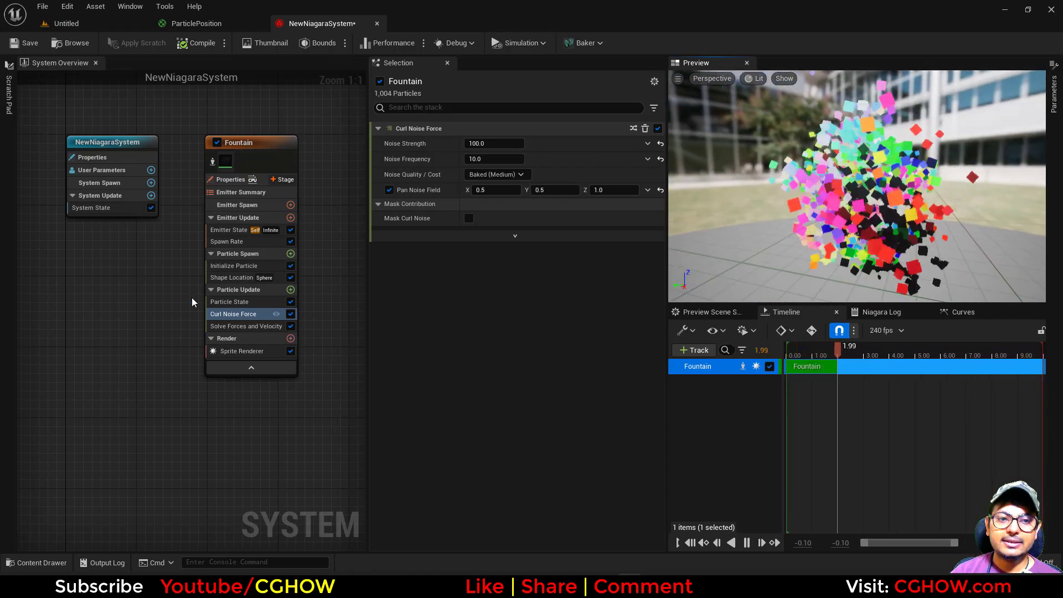
In the ParticlePosition material, disconnect Particle Direction, move it aside, connect Particle Color to Emissive Color instead, and apply the material
{"action": "left_click", "coordinate": [232, 24]}
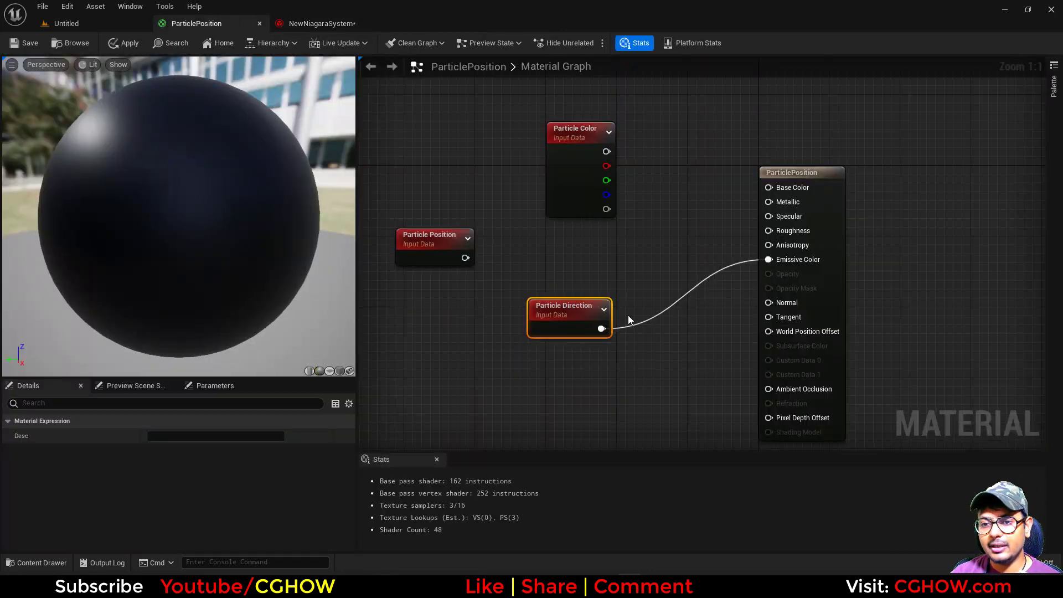
{"action": "right_click_drag", "start_coordinate": [603, 355], "coordinate": [582, 346]}
{"action": "left_click", "coordinate": [578, 319], "text": "alt"}
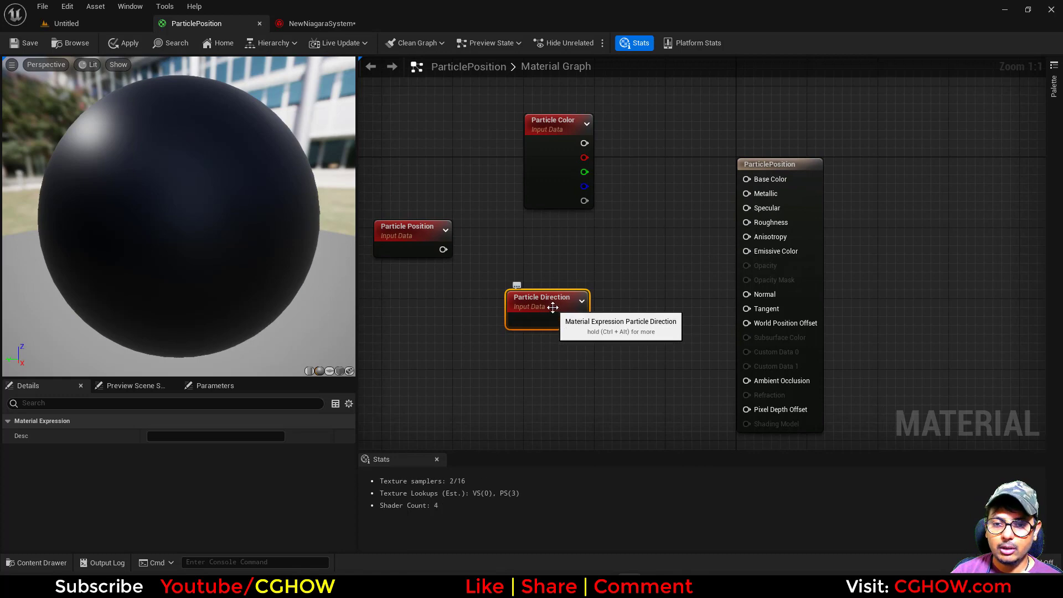
{"action": "left_click_drag", "start_coordinate": [553, 307], "coordinate": [500, 316]}
{"action": "left_click_drag", "start_coordinate": [584, 143], "coordinate": [770, 251]}
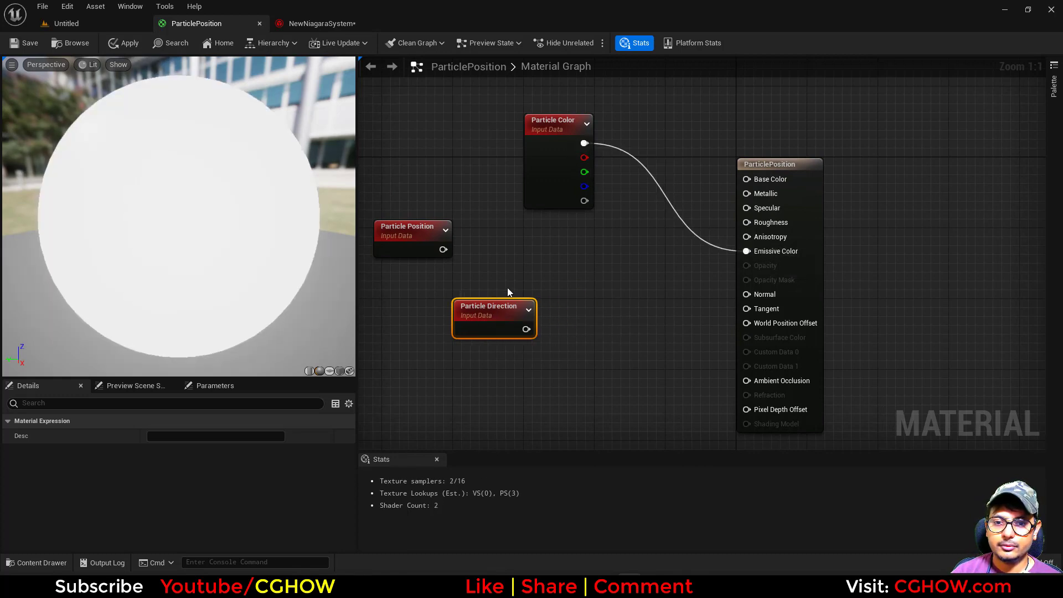
{"action": "left_click", "coordinate": [126, 42]}
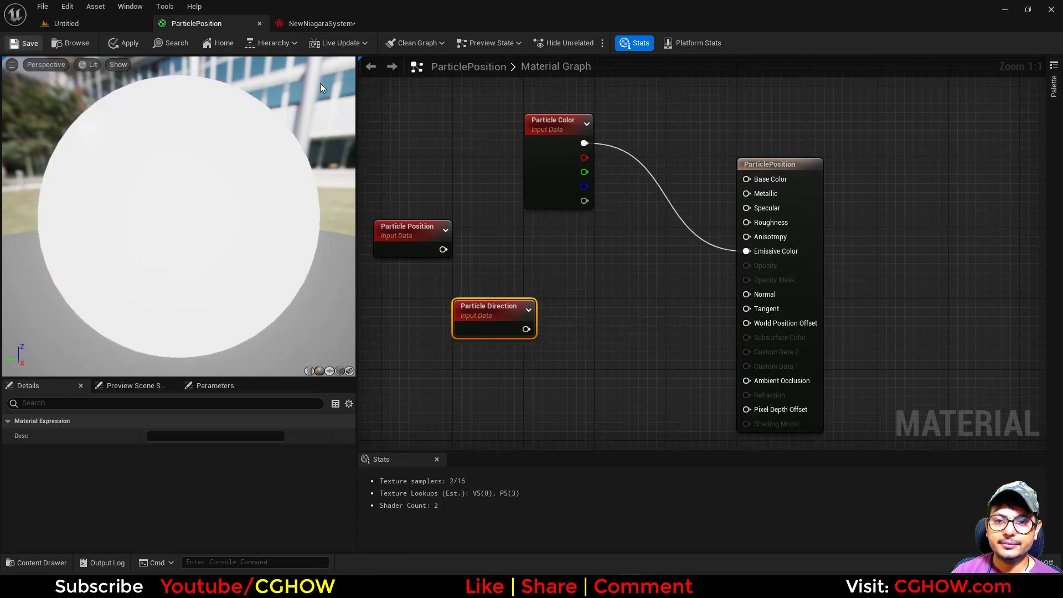
Add a Color module to the Fountain emitter's Particle Update stage in NewNiagaraSystem
{"action": "left_click", "coordinate": [310, 21]}
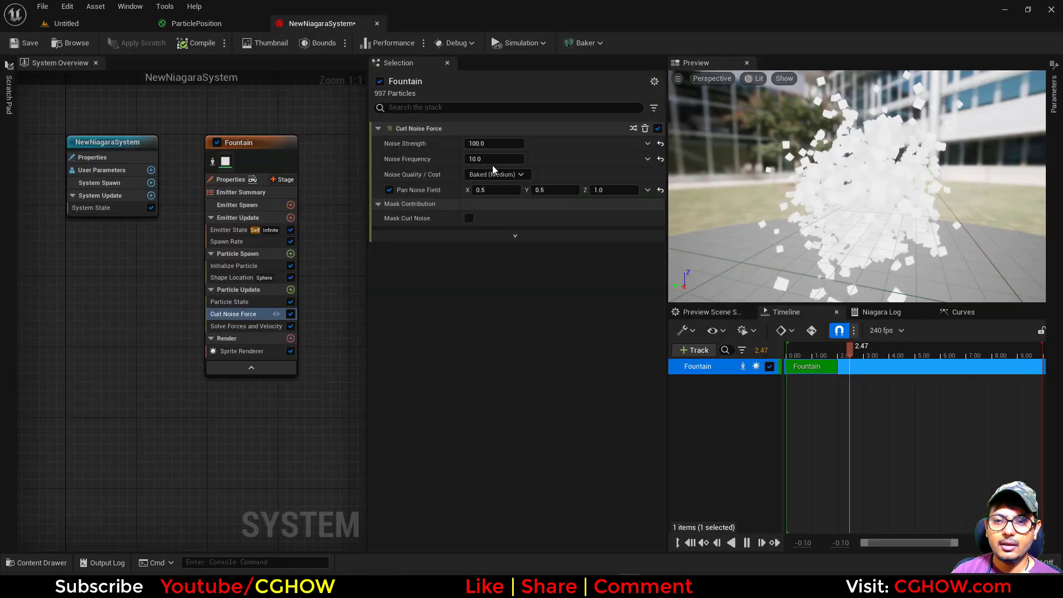
{"action": "left_click", "coordinate": [292, 290]}
{"action": "type", "text": "colo"}
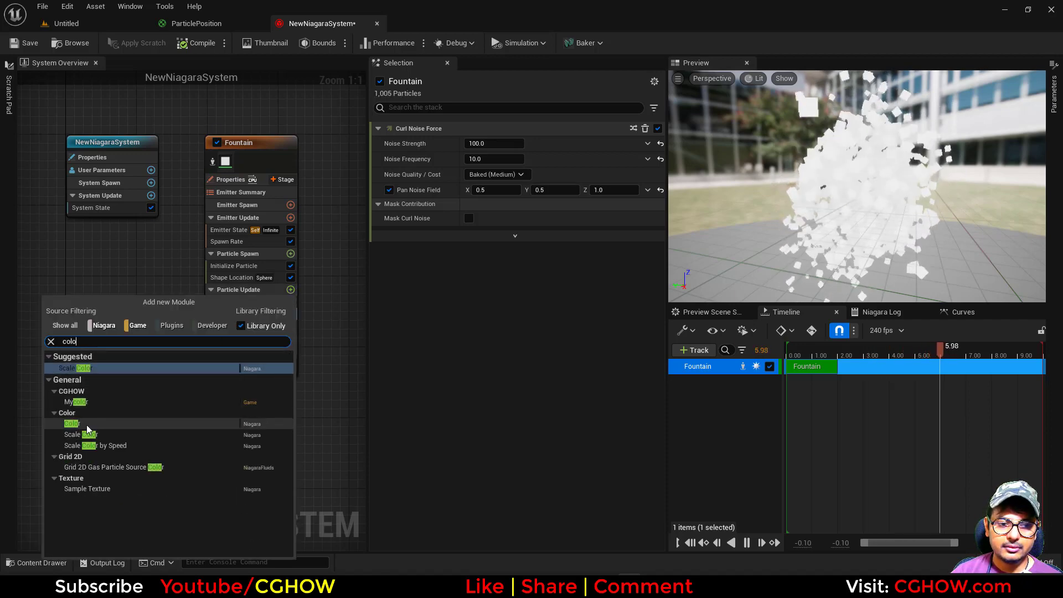
{"action": "left_click", "coordinate": [86, 424]}
Drive the Color module's color with a new scratch dynamic input that outputs Particles Velocity, and apply the script
{"action": "left_click", "coordinate": [647, 143]}
{"action": "left_click", "coordinate": [535, 360]}
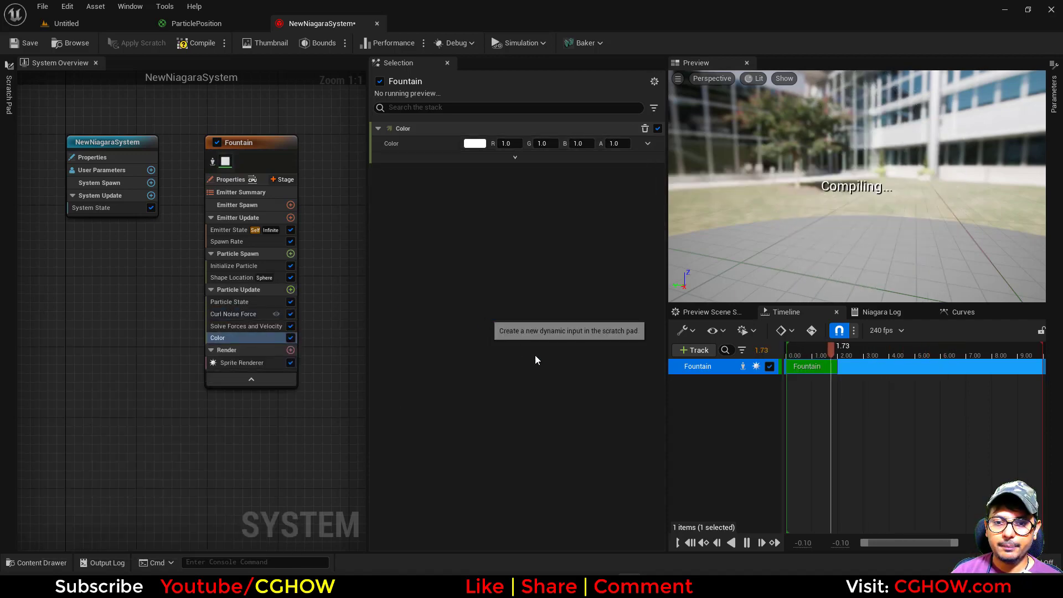
{"action": "right_click_drag", "start_coordinate": [380, 349], "coordinate": [228, 306]}
{"action": "left_click", "coordinate": [306, 338]}
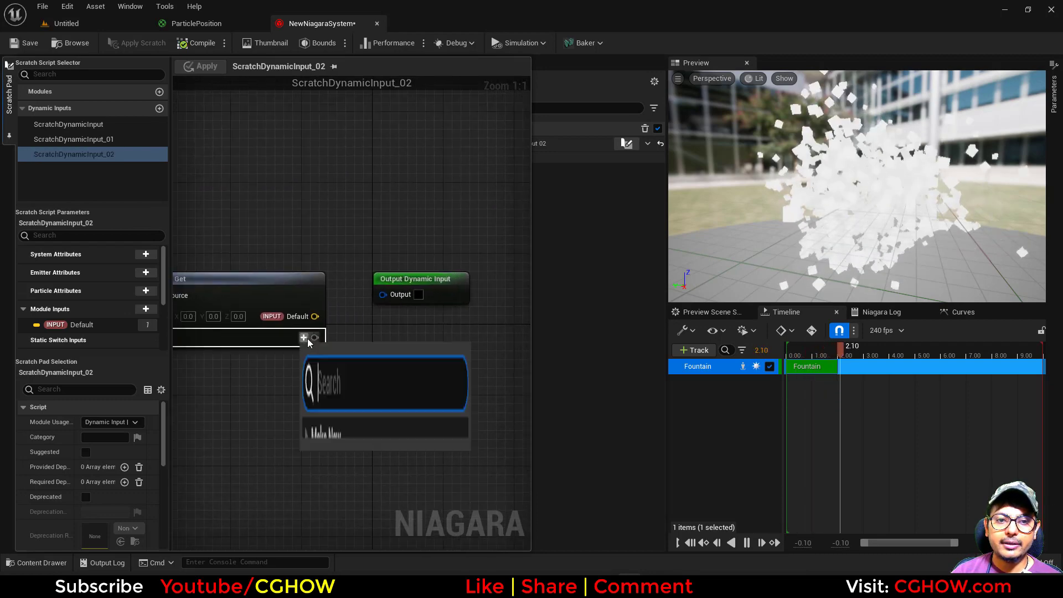
{"action": "type", "text": "velo"}
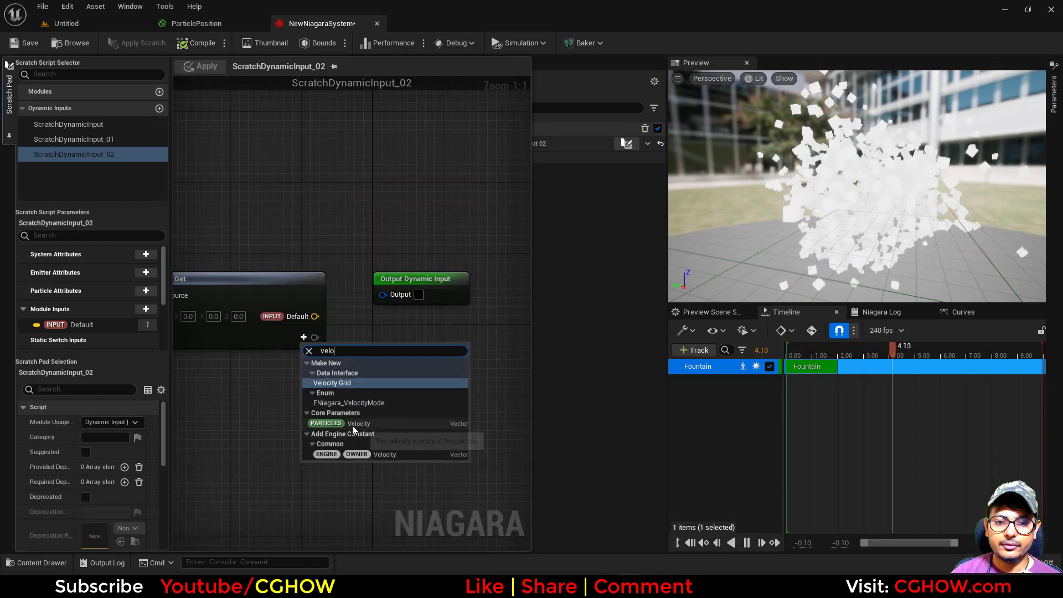
{"action": "left_click", "coordinate": [352, 426]}
{"action": "left_click_drag", "start_coordinate": [331, 339], "coordinate": [383, 295]}
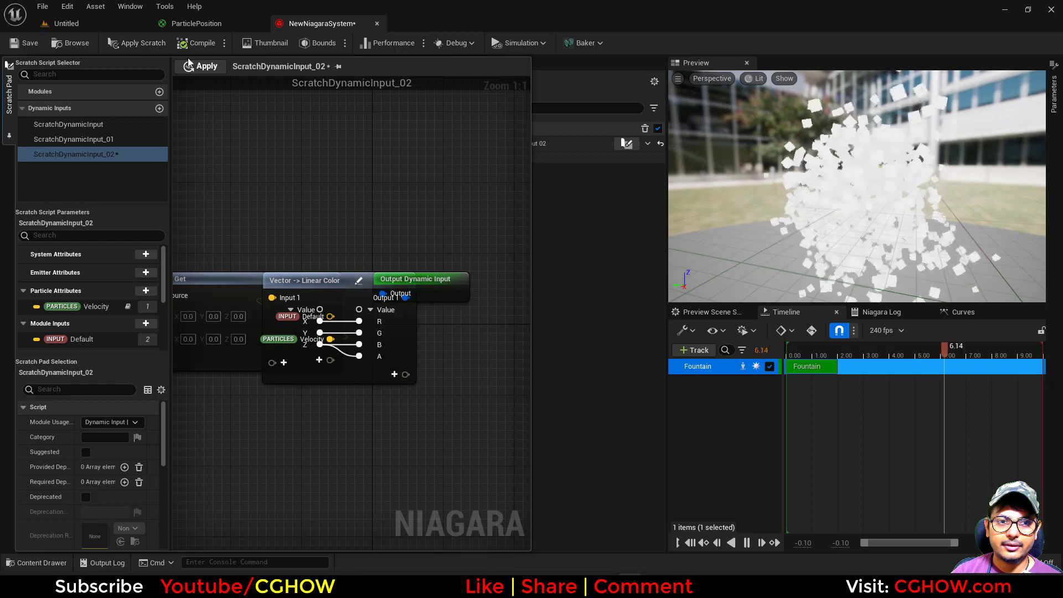
{"action": "left_click", "coordinate": [188, 63]}
{"action": "left_click", "coordinate": [597, 282]}
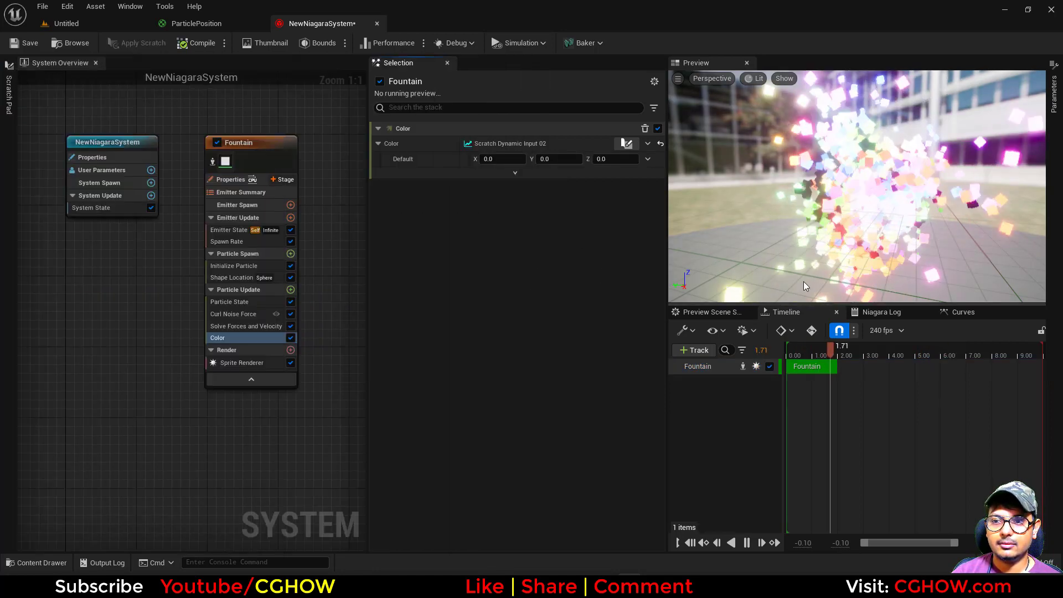
Examine the velocity-driven particle colors from several angles and compare them with the Particle Direction material result
{"action": "left_click_drag", "start_coordinate": [805, 282], "coordinate": [692, 246]}
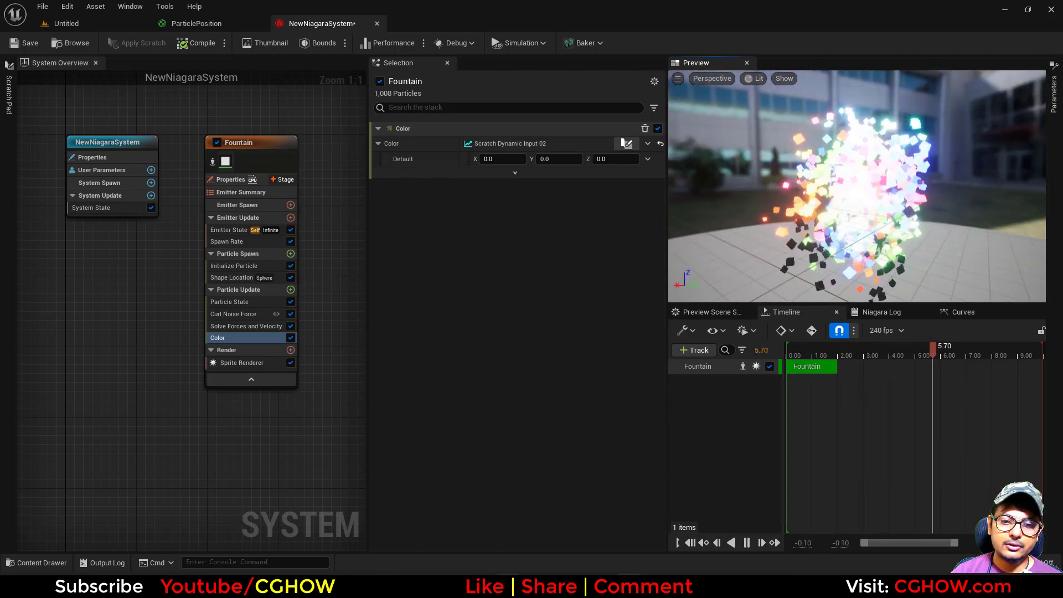
{"action": "left_click", "coordinate": [1003, 7]}
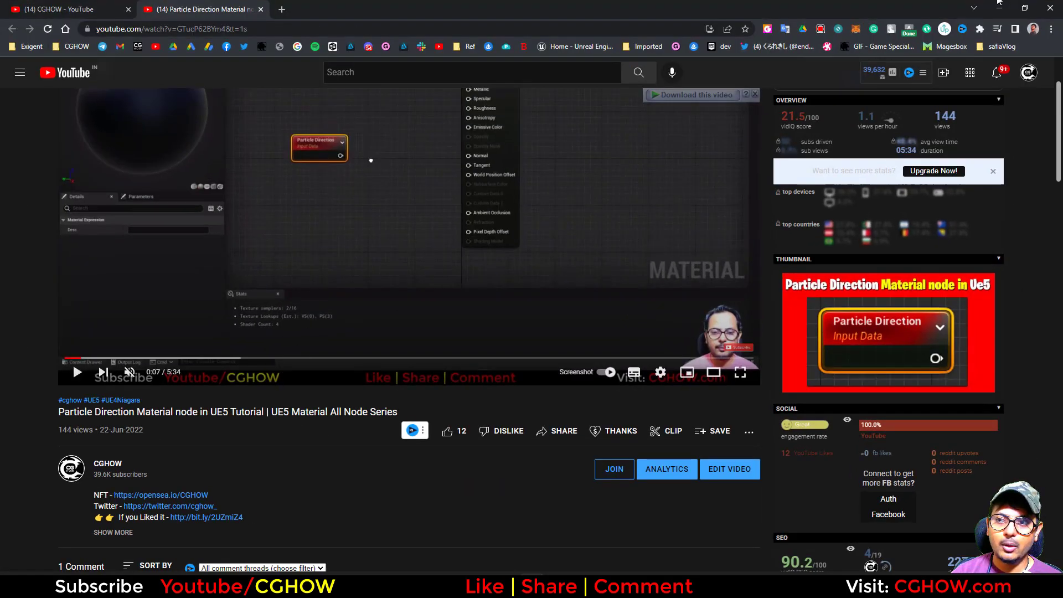
{"action": "left_click", "coordinate": [1001, 7]}
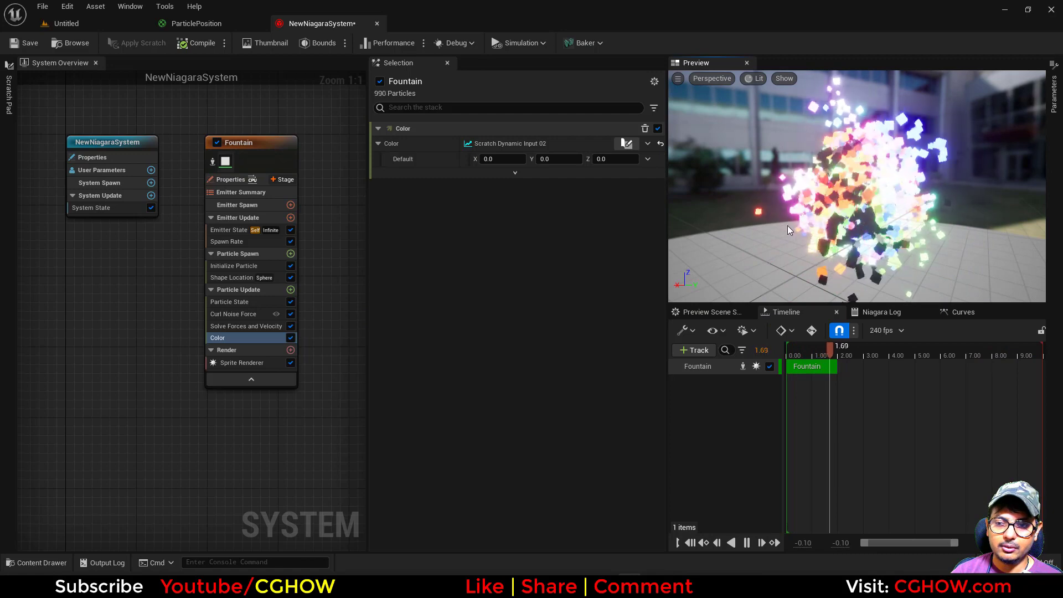
{"action": "left_click_drag", "start_coordinate": [788, 226], "coordinate": [920, 226]}
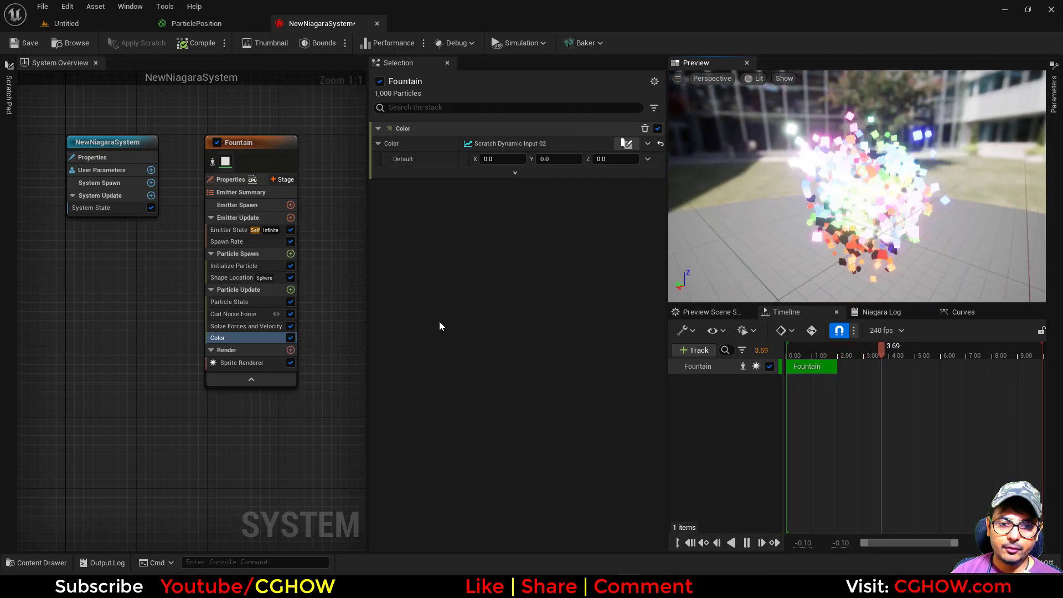